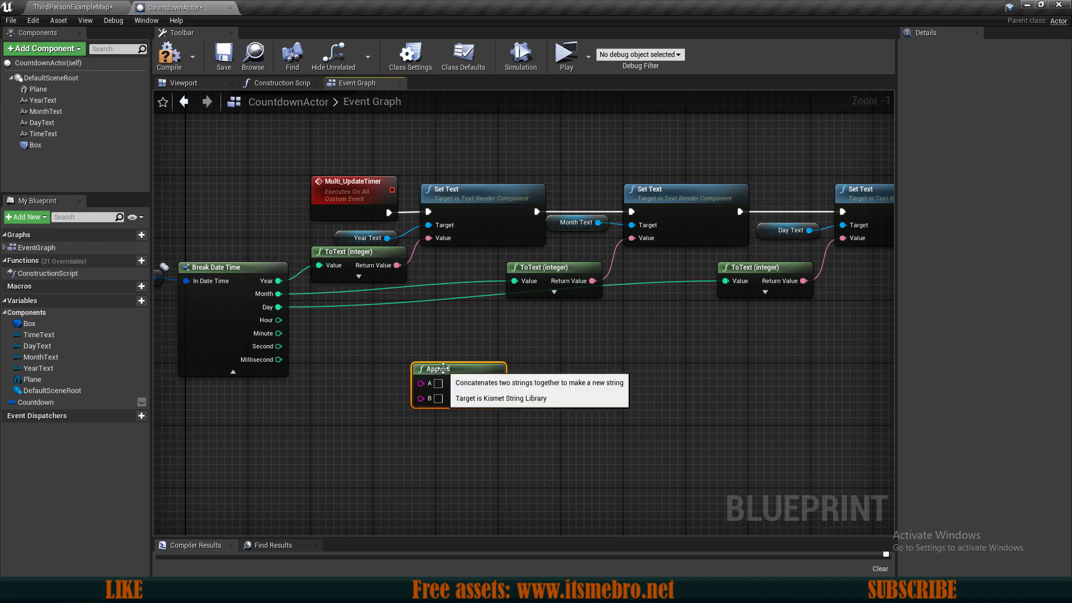
# Add three more input pins, C, D and E, to the Append node.
pyautogui.scroll(1, 435, 382)
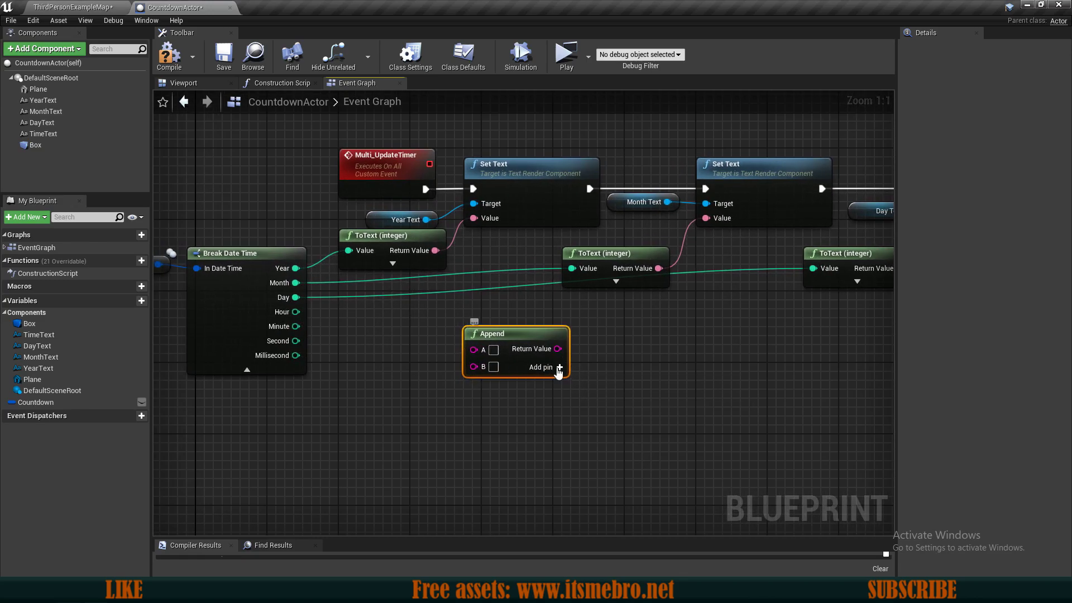
pyautogui.click(559, 367)
pyautogui.click(559, 367)
pyautogui.click(558, 368)
# Connect Hour, Minute and Second to Append inputs A, C and E through string conversions, with ":" as the B and D separators.
pyautogui.moveTo(306, 332); pyautogui.dragTo(323, 338, button='right')
pyautogui.moveTo(313, 318); pyautogui.dragTo(491, 355)
pyautogui.moveTo(396, 316); pyautogui.dragTo(450, 362)
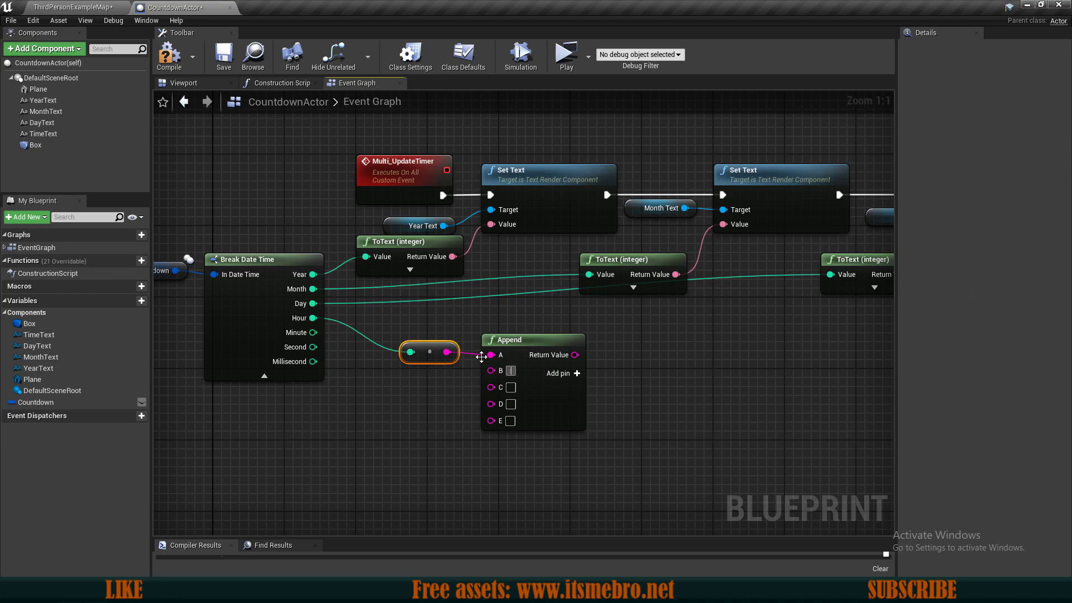
pyautogui.moveTo(313, 331); pyautogui.dragTo(491, 386)
pyautogui.moveTo(385, 313); pyautogui.dragTo(440, 384)
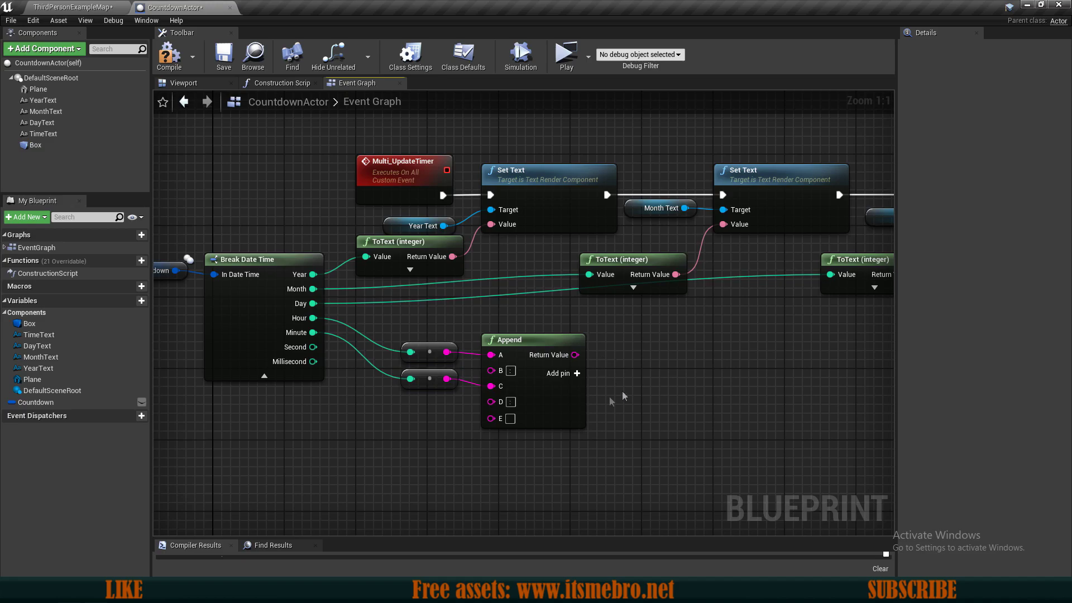
pyautogui.moveTo(490, 418); pyautogui.dragTo(313, 348)
pyautogui.moveTo(367, 316); pyautogui.dragTo(432, 412)
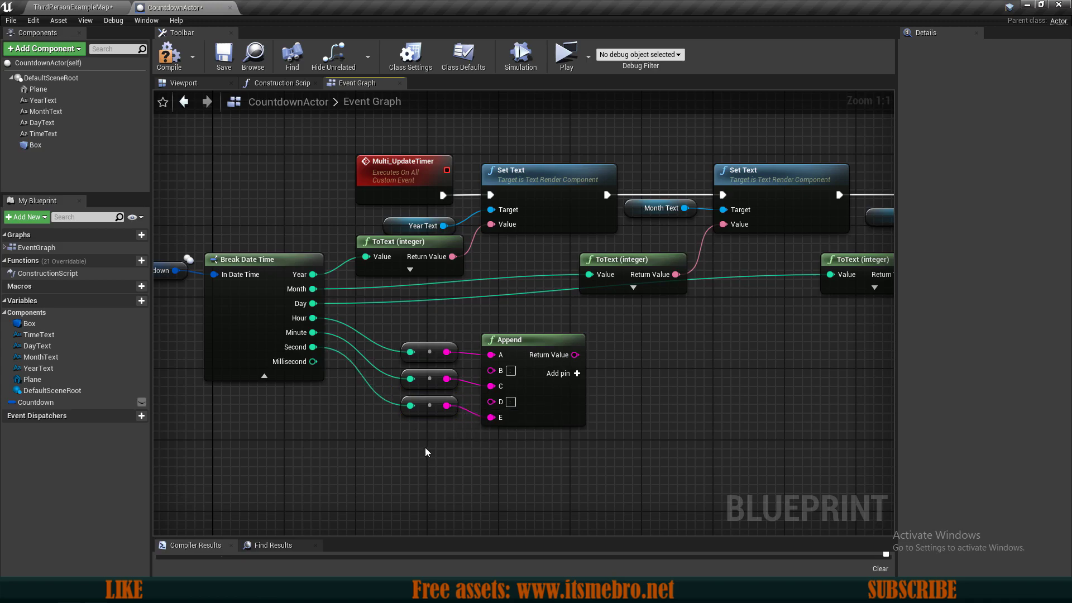
# Move the conversion and Append nodes farther from Break Date Time and feed Append's result into the Time Text node's Set Text value.
pyautogui.moveTo(394, 350); pyautogui.dragTo(541, 437)
pyautogui.moveTo(541, 437); pyautogui.dragTo(499, 446, button='right')
pyautogui.moveTo(485, 414); pyautogui.dragTo(672, 415)
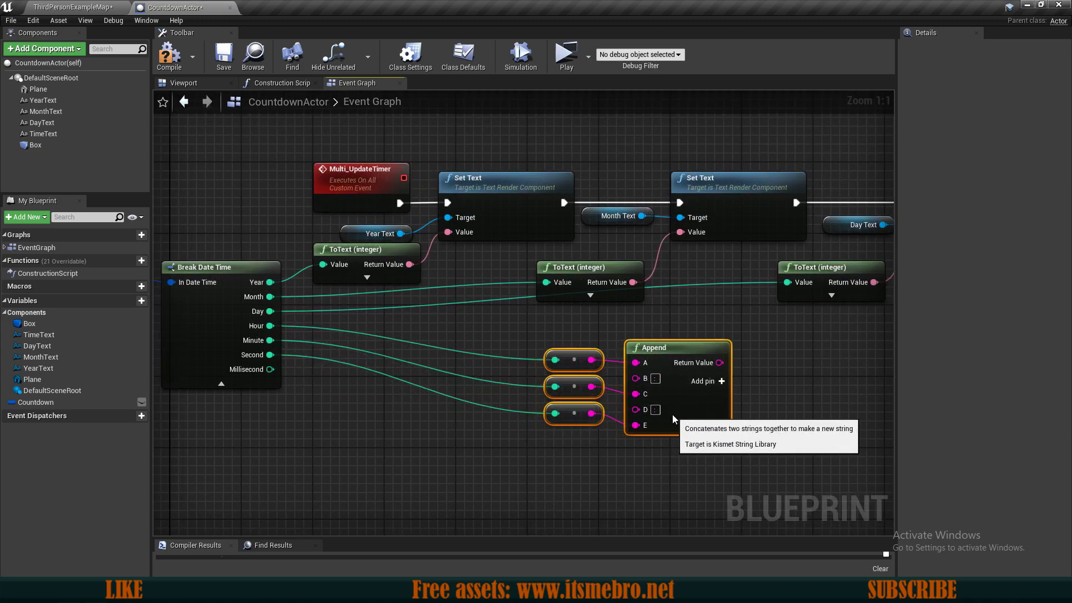
pyautogui.moveTo(711, 406); pyautogui.dragTo(241, 406, button='right')
pyautogui.moveTo(249, 363); pyautogui.dragTo(675, 238)
pyautogui.moveTo(478, 265); pyautogui.dragTo(591, 287)
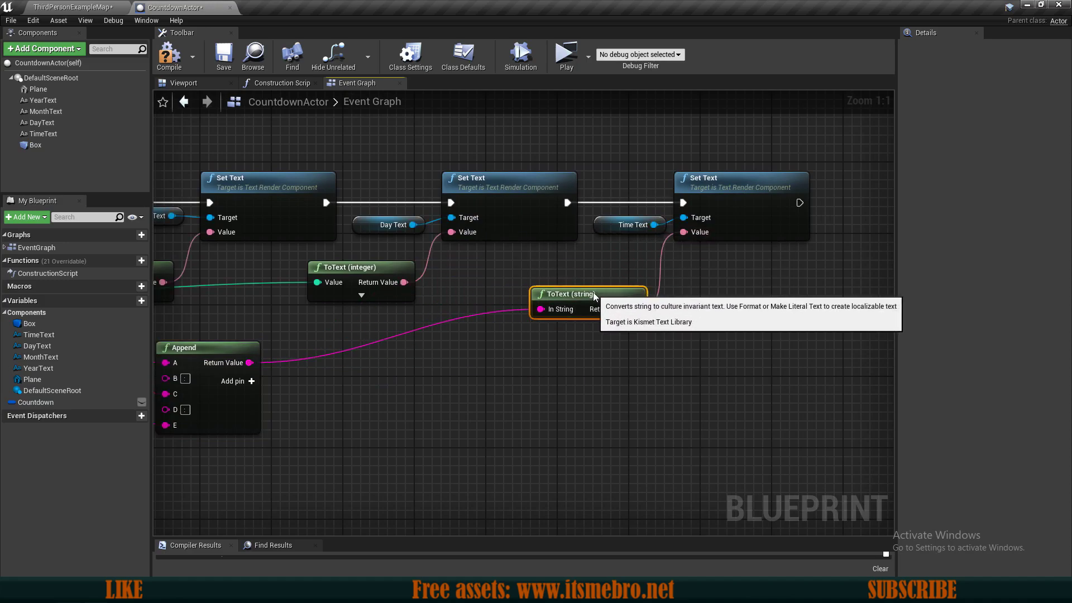
# Call Multi Update Timer after the Countdown SET node in the Server_UpdateTime event and line it up with the chain.
pyautogui.scroll(-5, 581, 376)
pyautogui.scroll(1, 518, 367)
pyautogui.moveTo(518, 367); pyautogui.dragTo(709, 480, button='right')
pyautogui.click(330, 162)
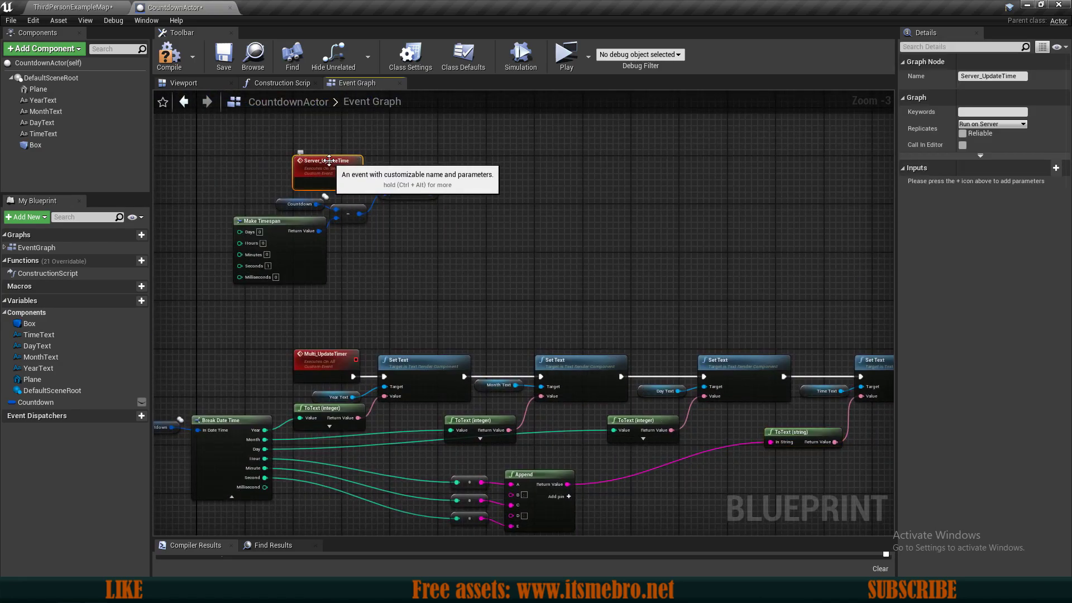
pyautogui.moveTo(405, 176); pyautogui.dragTo(461, 282, button='right')
pyautogui.scroll(3, 458, 280)
pyautogui.moveTo(499, 302); pyautogui.dragTo(597, 294)
pyautogui.write('multi u')
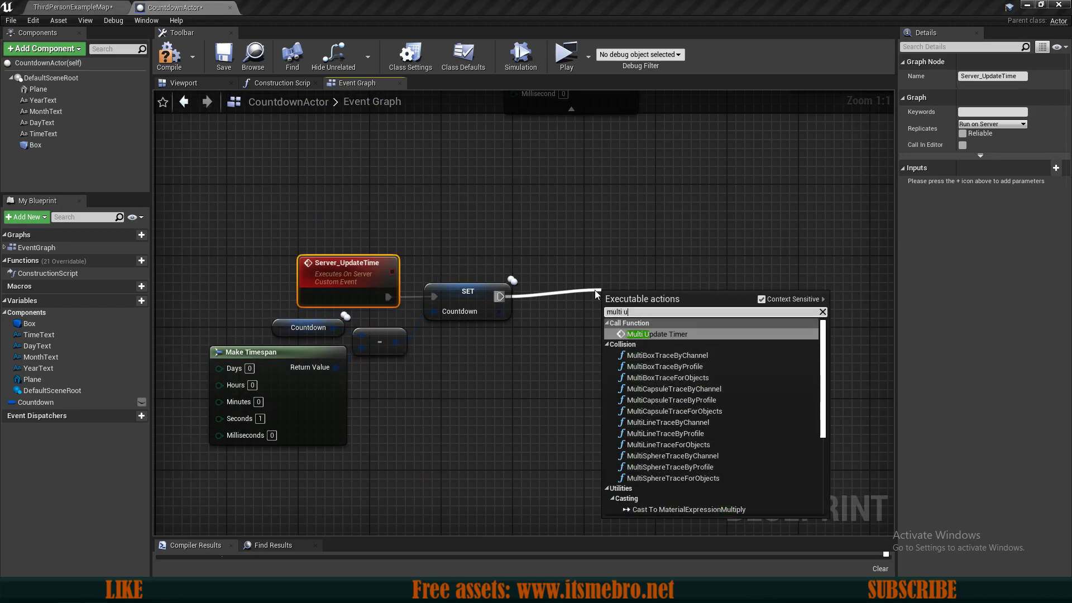
pyautogui.press('Return')
pyautogui.moveTo(661, 302); pyautogui.dragTo(607, 266)
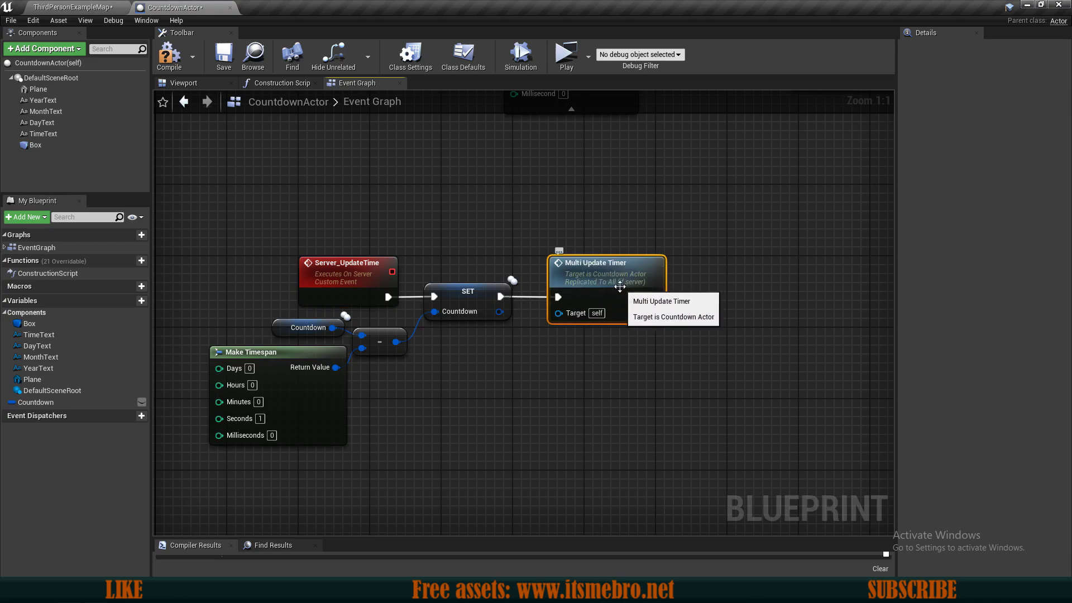
pyautogui.click(672, 351)
# Add a Branch node after the Multi Update Timer call.
pyautogui.scroll(-2, 672, 350)
pyautogui.moveTo(671, 346); pyautogui.dragTo(630, 300, button='right')
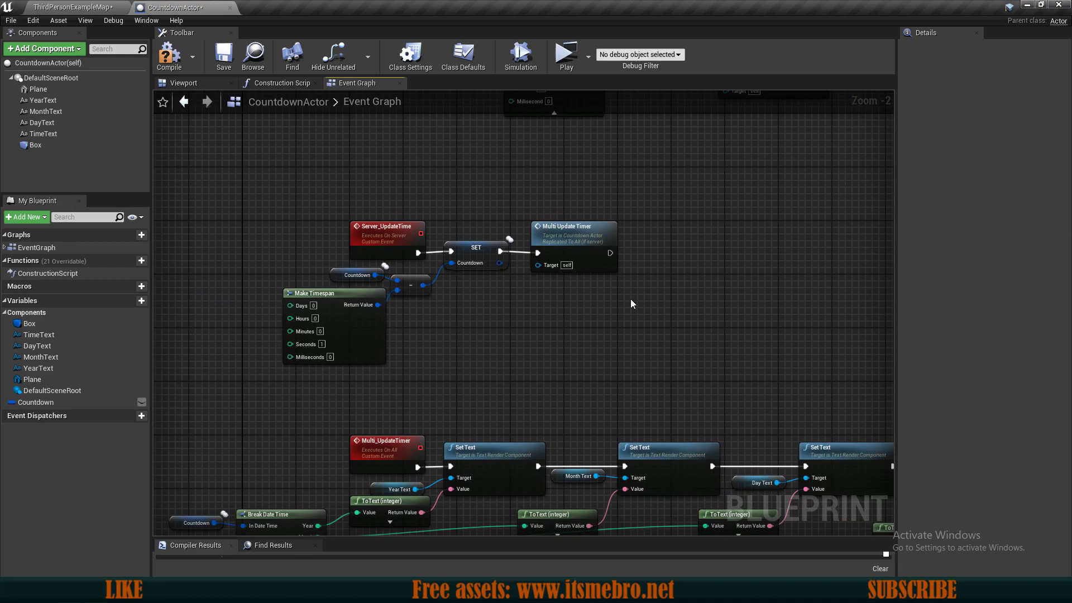
pyautogui.scroll(2, 631, 299)
pyautogui.moveTo(631, 299); pyautogui.dragTo(461, 301, button='right')
pyautogui.moveTo(463, 296); pyautogui.dragTo(619, 300)
pyautogui.write('branch')
pyautogui.press('Return')
pyautogui.moveTo(608, 334); pyautogui.dragTo(581, 334, button='right')
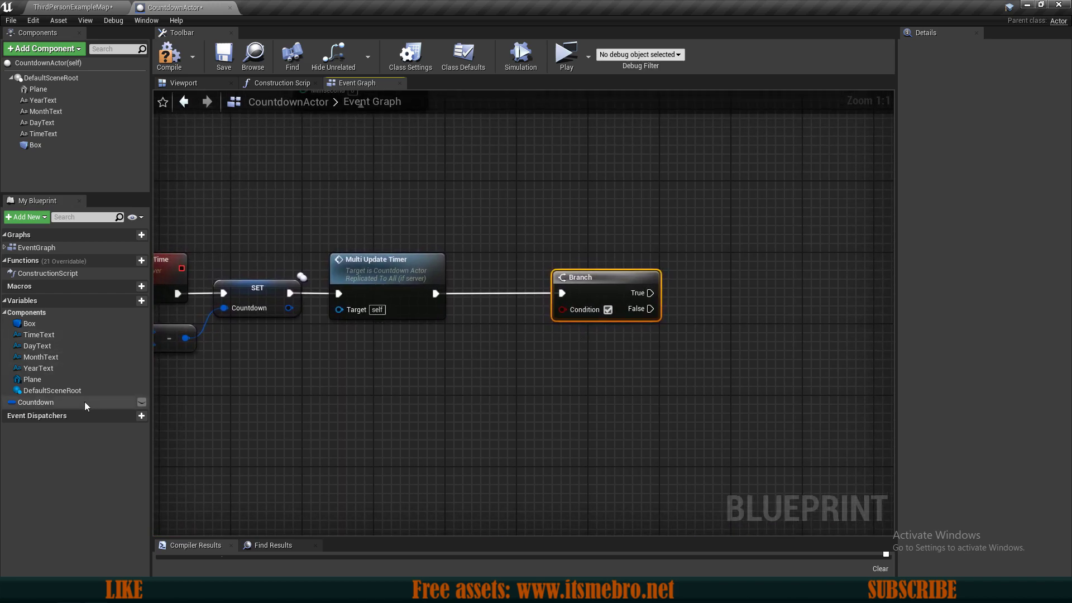
# Place a getter for the Countdown variable below Multi Update Timer and feed it into an equality (==) node.
pyautogui.moveTo(62, 402); pyautogui.dragTo(364, 347)
pyautogui.click(435, 379)
pyautogui.moveTo(444, 344); pyautogui.dragTo(445, 345)
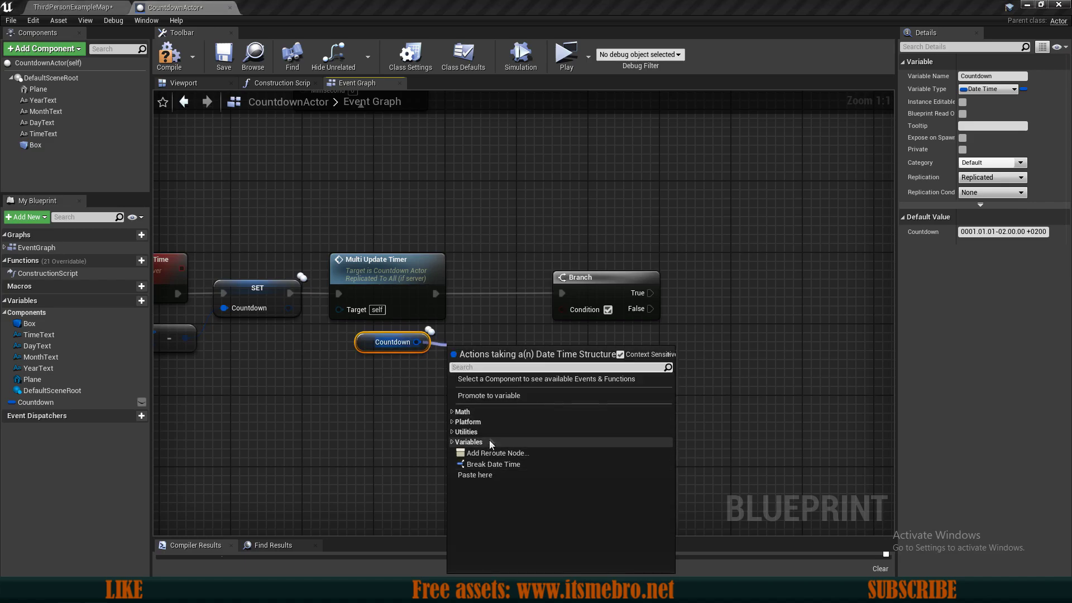
pyautogui.write('==')
pyautogui.press('Return')
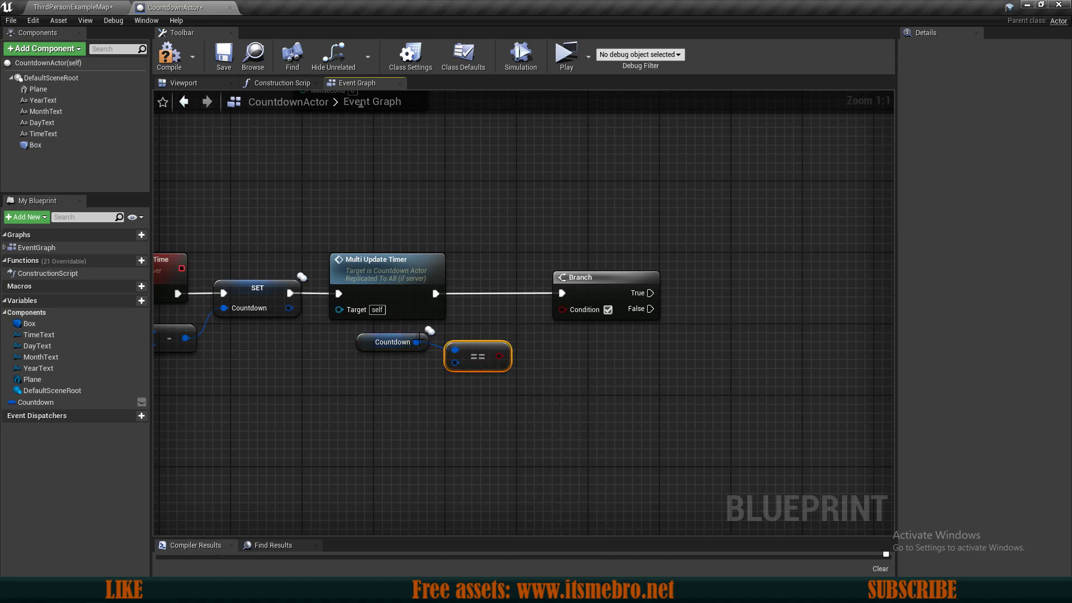
# Compare Countdown with a new Make Date Time node and connect the equality result to the Branch condition.
pyautogui.moveTo(455, 364); pyautogui.dragTo(363, 384)
pyautogui.click(447, 272)
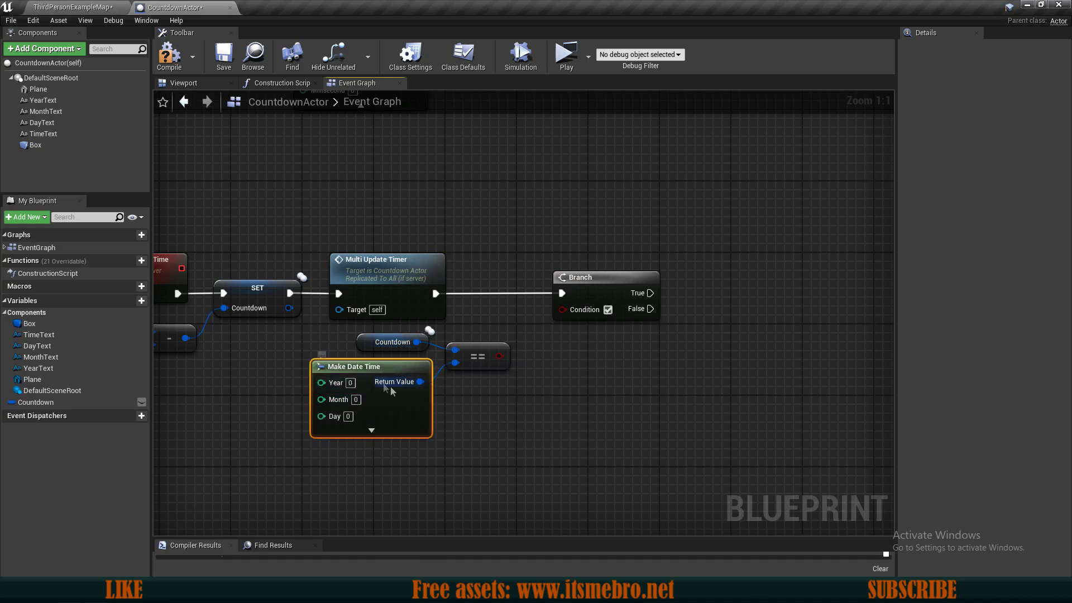
pyautogui.moveTo(499, 358); pyautogui.dragTo(565, 310)
# Add a reroute node on the Branch node's True output.
pyautogui.moveTo(649, 292); pyautogui.dragTo(457, 321, button='right')
pyautogui.moveTo(520, 323); pyautogui.dragTo(519, 323)
pyautogui.write('rer')
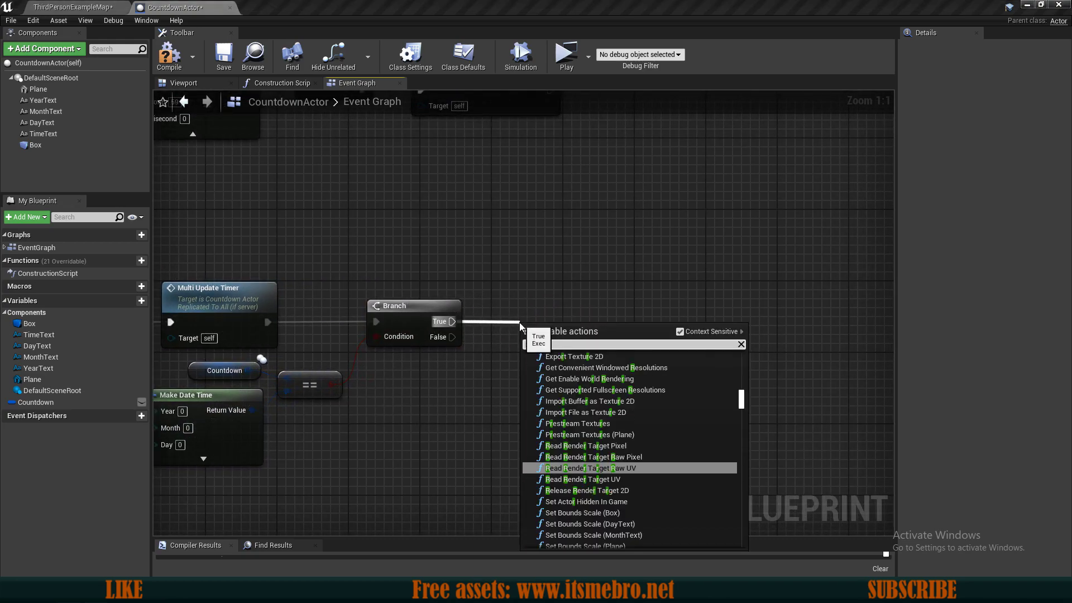
pyautogui.click(594, 540)
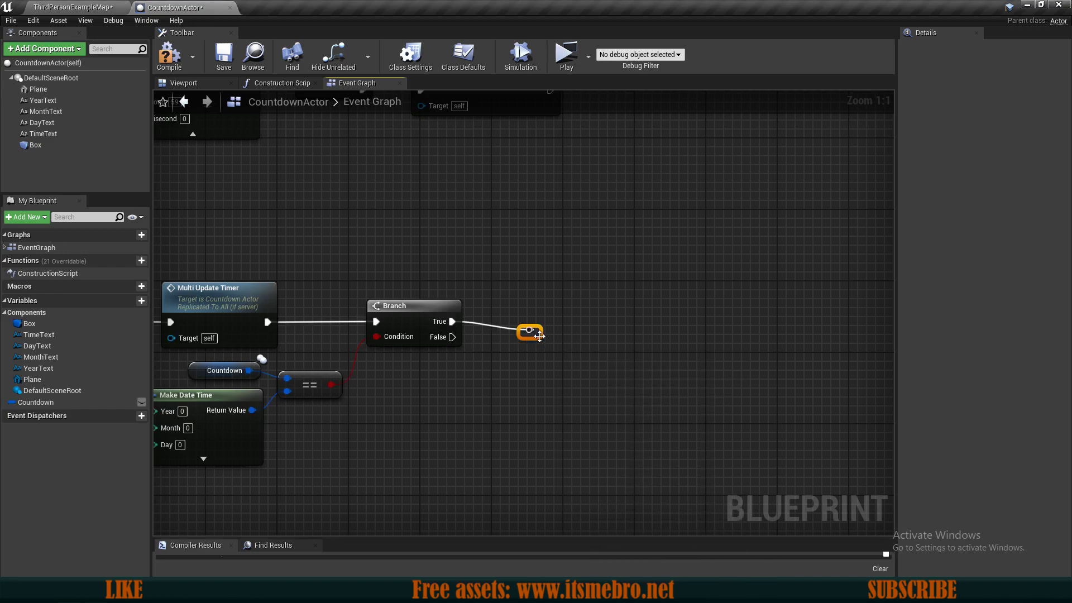
# Add a Print String node after the reroute node and align it with the Branch chain.
pyautogui.moveTo(611, 354); pyautogui.dragTo(501, 357, button='right')
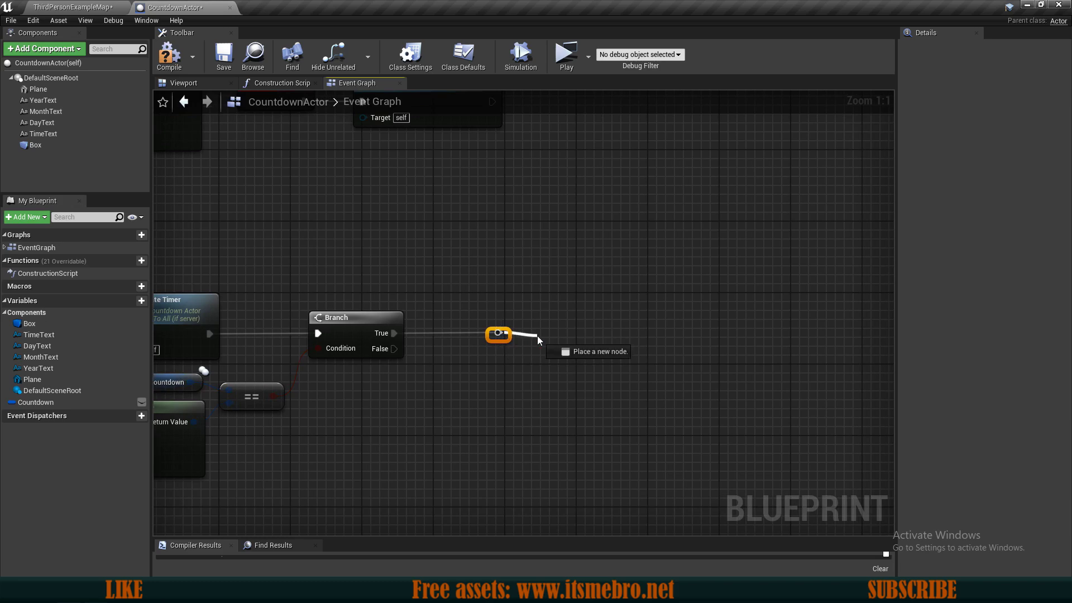
pyautogui.moveTo(537, 336); pyautogui.dragTo(537, 336)
pyautogui.write('print')
pyautogui.press('Return')
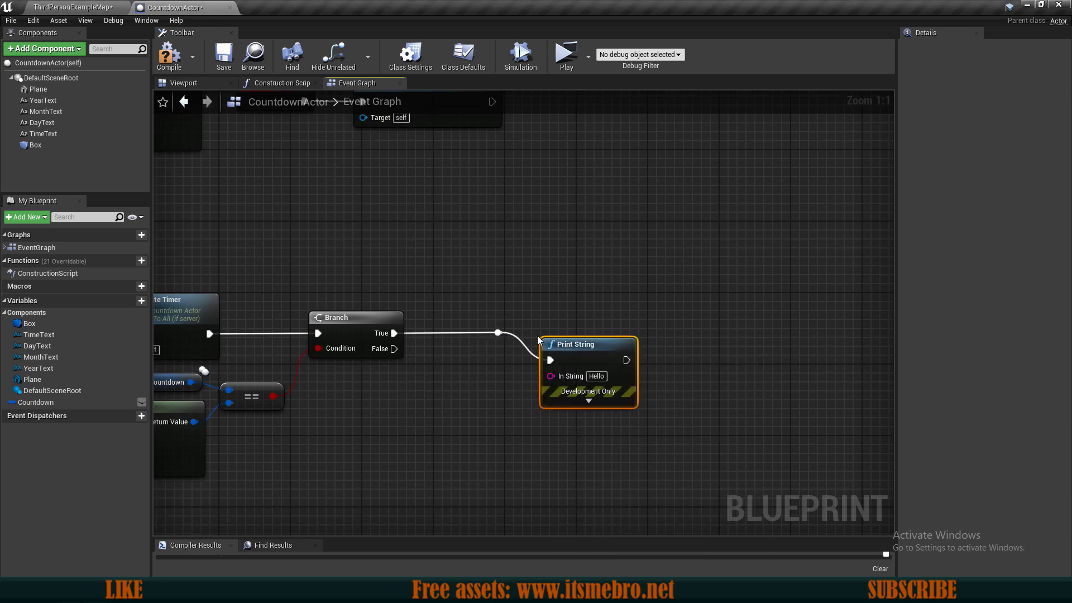
pyautogui.scroll(-2, 509, 357)
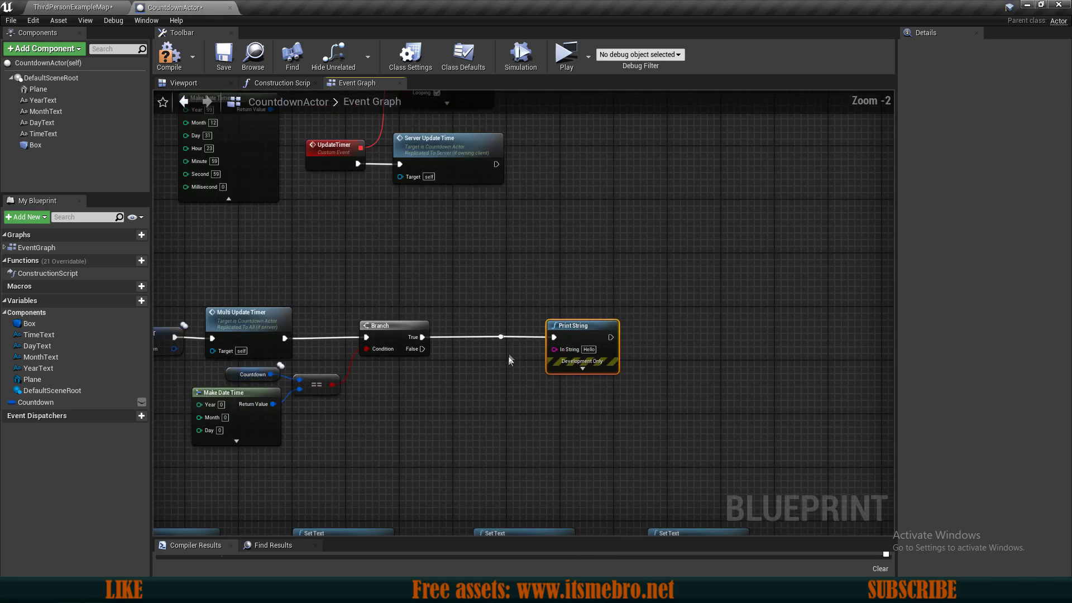
# Review the box overlap chain, including its Make Date Time values, the Countdown SET node and the timer that calls UpdateTimer.
pyautogui.moveTo(471, 264); pyautogui.dragTo(550, 305, button='right')
pyautogui.moveTo(446, 228); pyautogui.dragTo(538, 362, button='right')
pyautogui.scroll(2, 427, 350)
pyautogui.click(438, 281)
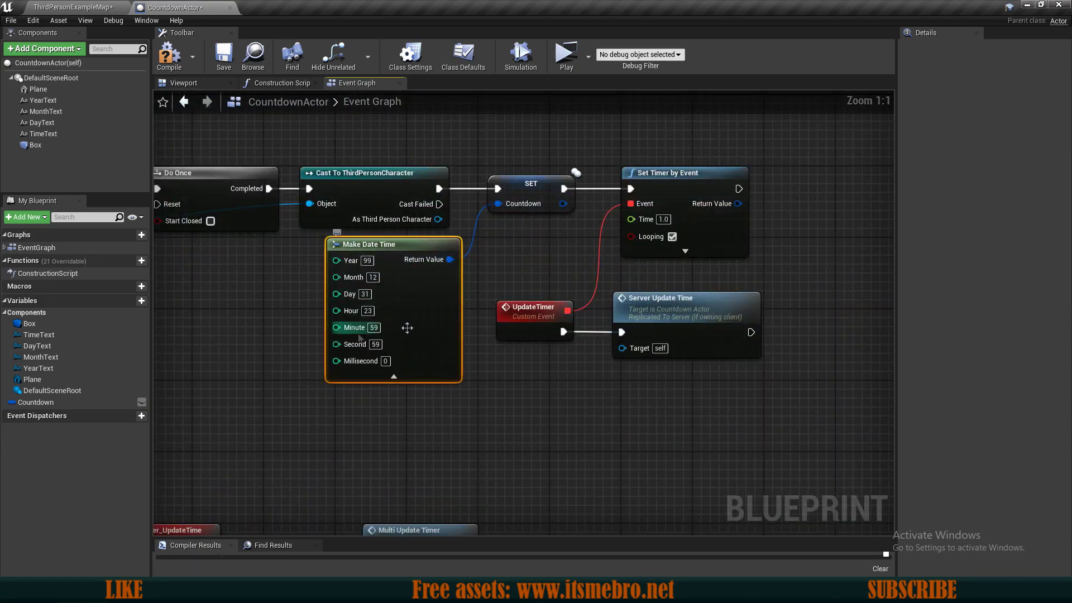
pyautogui.scroll(-4, 402, 344)
pyautogui.moveTo(601, 151); pyautogui.dragTo(635, 414, button='right')
pyautogui.scroll(-1, 574, 258)
pyautogui.scroll(2, 575, 258)
pyautogui.scroll(1, 370, 353)
pyautogui.moveTo(230, 197); pyautogui.dragTo(781, 383)
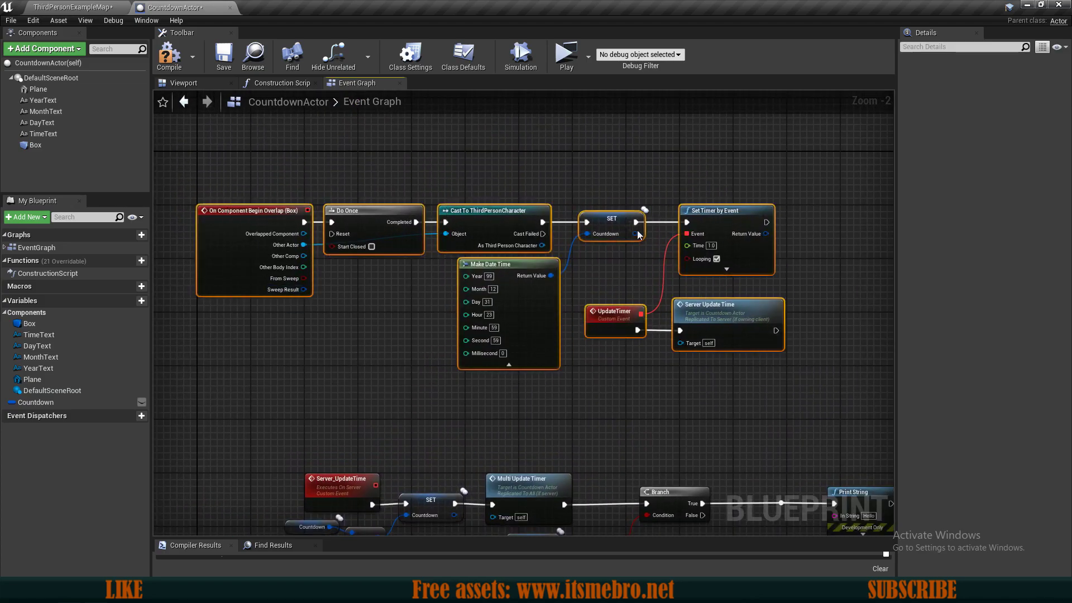
pyautogui.click(593, 206)
pyautogui.click(612, 223)
pyautogui.scroll(1, 613, 223)
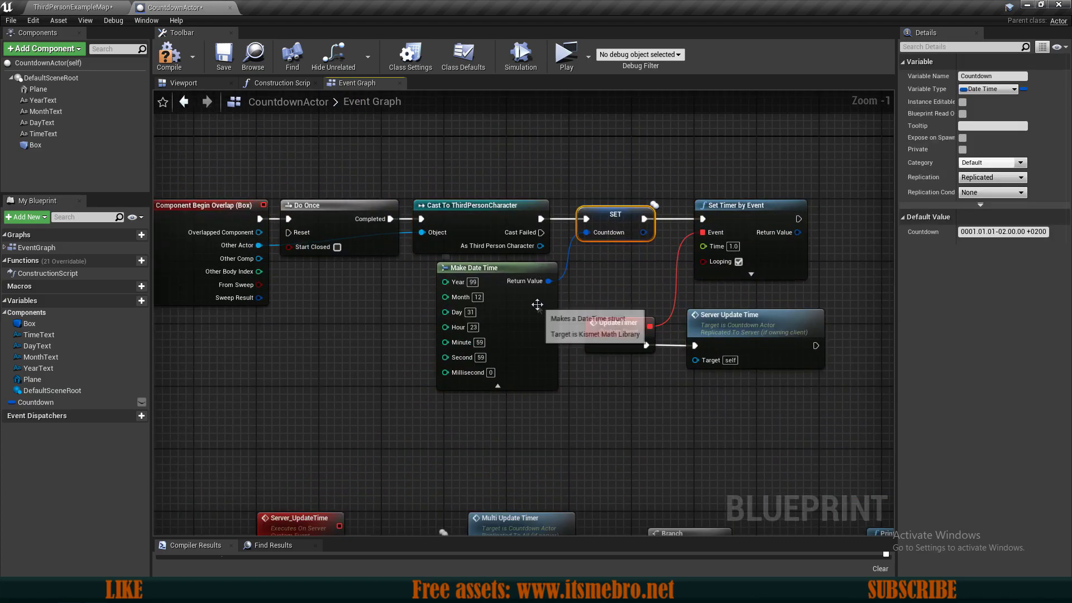
pyautogui.click(488, 324)
pyautogui.moveTo(513, 331); pyautogui.dragTo(501, 332)
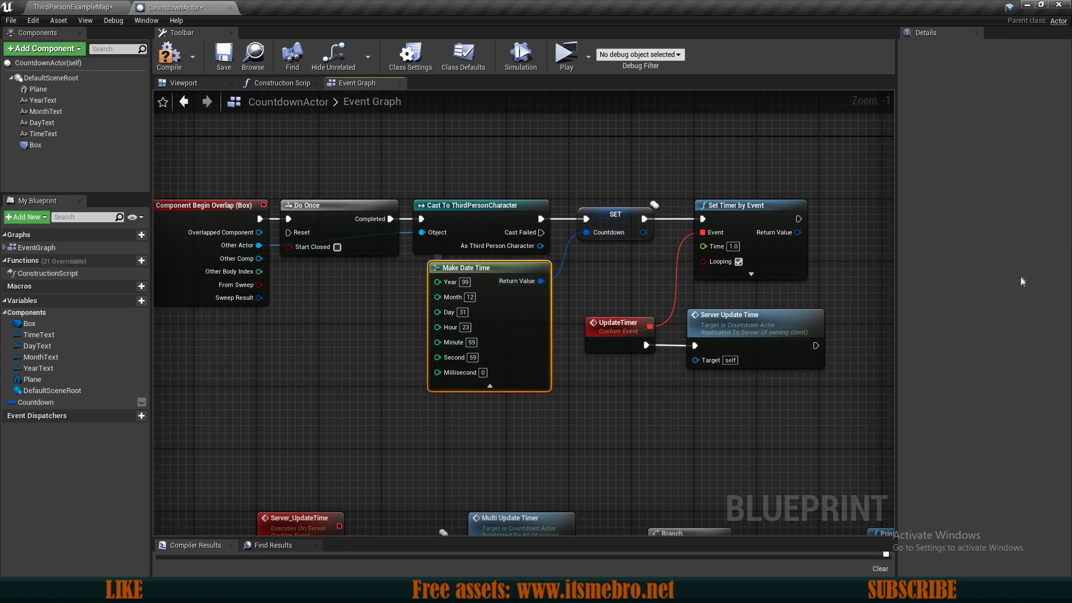
pyautogui.click(749, 232)
pyautogui.moveTo(813, 254); pyautogui.dragTo(725, 246, button='right')
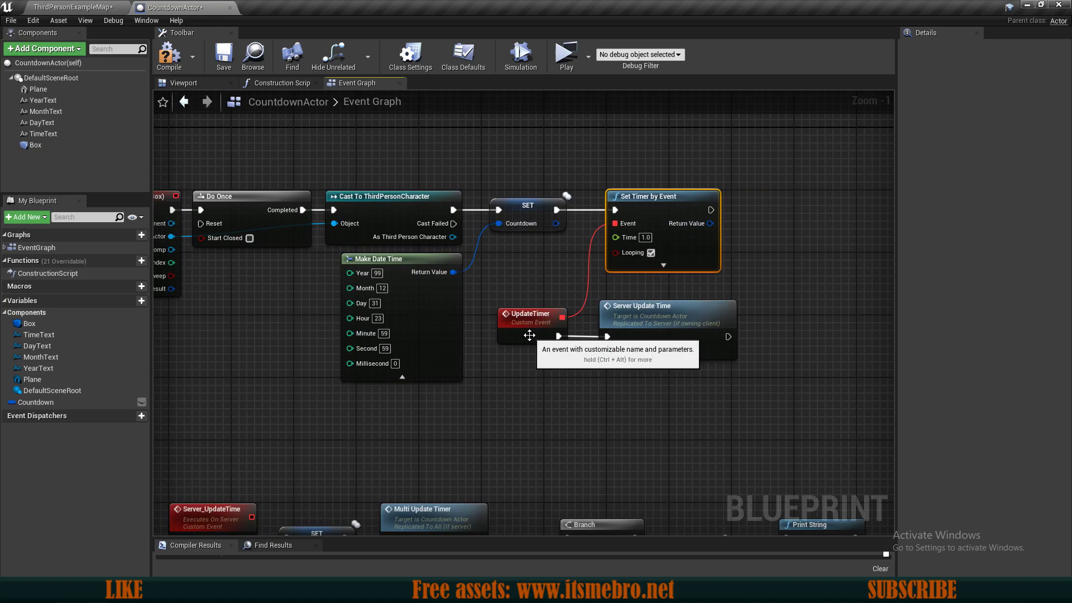
# Review the Server_UpdateTime countdown logic and the Multi_UpdateTimer chain that sets the year, month, day and time texts.
pyautogui.moveTo(642, 313); pyautogui.dragTo(842, 112, button='right')
pyautogui.click(509, 346)
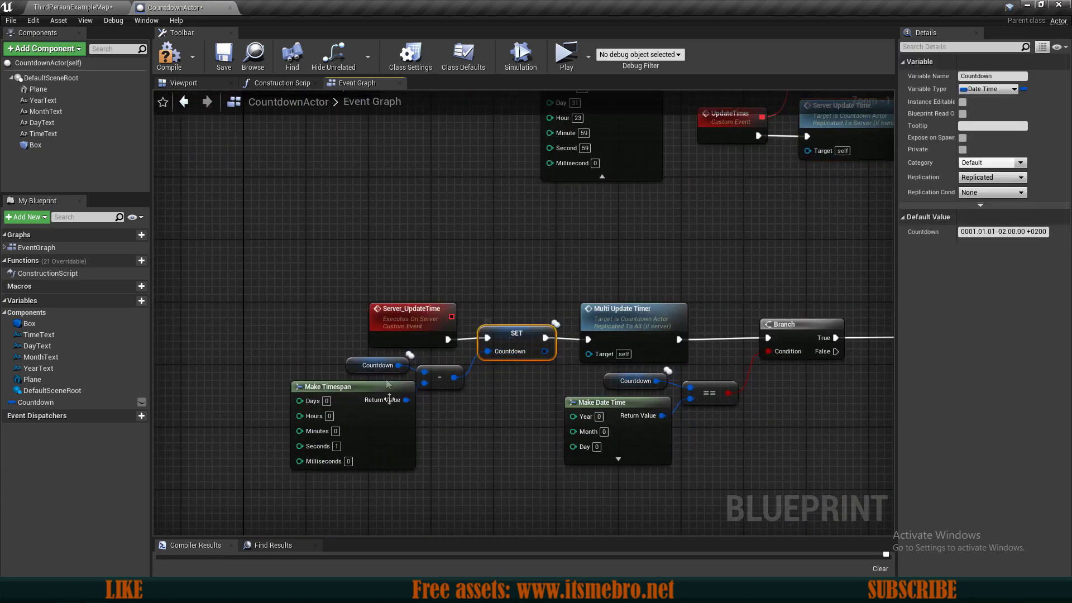
pyautogui.moveTo(531, 451); pyautogui.dragTo(539, 179, button='right')
pyautogui.click(409, 284)
pyautogui.moveTo(548, 365); pyautogui.dragTo(453, 353, button='right')
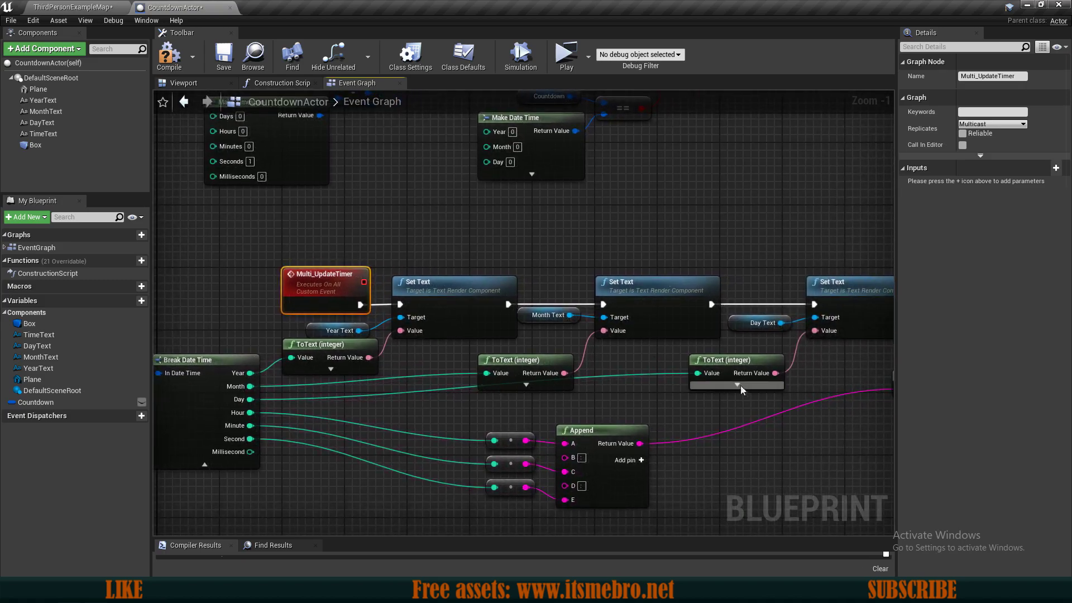
pyautogui.moveTo(740, 385); pyautogui.dragTo(632, 385, button='right')
pyautogui.click(584, 335)
pyautogui.moveTo(639, 298); pyautogui.dragTo(494, 298, button='right')
pyautogui.moveTo(389, 381); pyautogui.dragTo(496, 397, button='right')
pyautogui.scroll(-1, 493, 397)
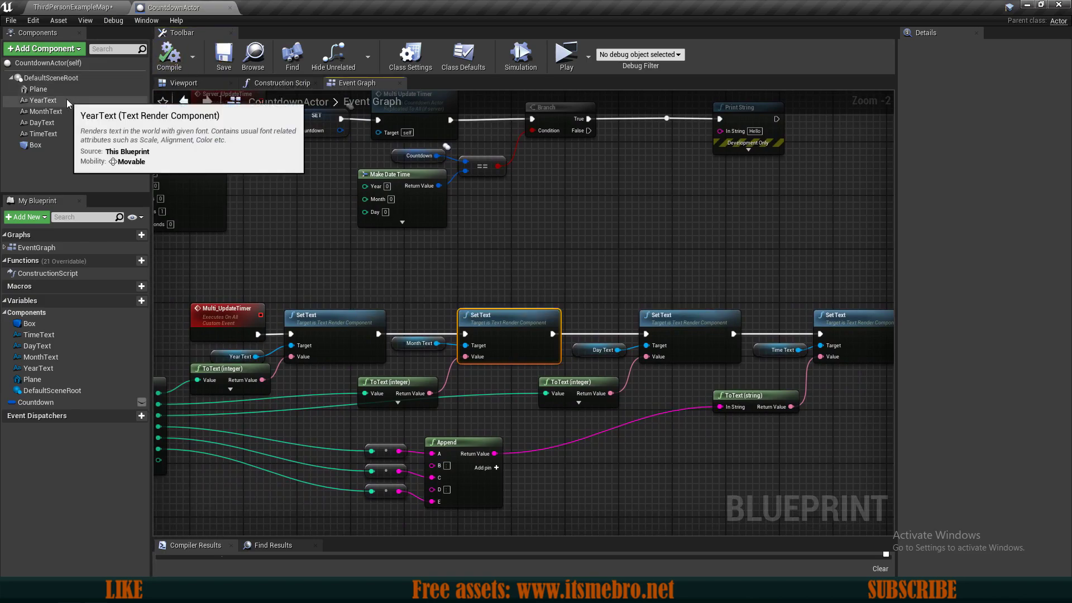
# Switch to the ThirdPersonExampleMap level and place a CountdownActor from the NewFolder folder on the arena floor.
pyautogui.click(72, 8)
pyautogui.moveTo(359, 253); pyautogui.dragTo(446, 245, button='right')
pyautogui.moveTo(22, 514); pyautogui.dragTo(447, 192)
pyautogui.moveTo(509, 243); pyautogui.dragTo(509, 256)
pyautogui.moveTo(510, 257)
pyautogui.mouseDown(button='right')
pyautogui.moveTo(552, 240)
pyautogui.moveTo(510, 256)
pyautogui.mouseUp(button='right')
# Rotate the placed CountdownActor by -90 degrees around its vertical axis.
pyautogui.press('w')
pyautogui.press('e')
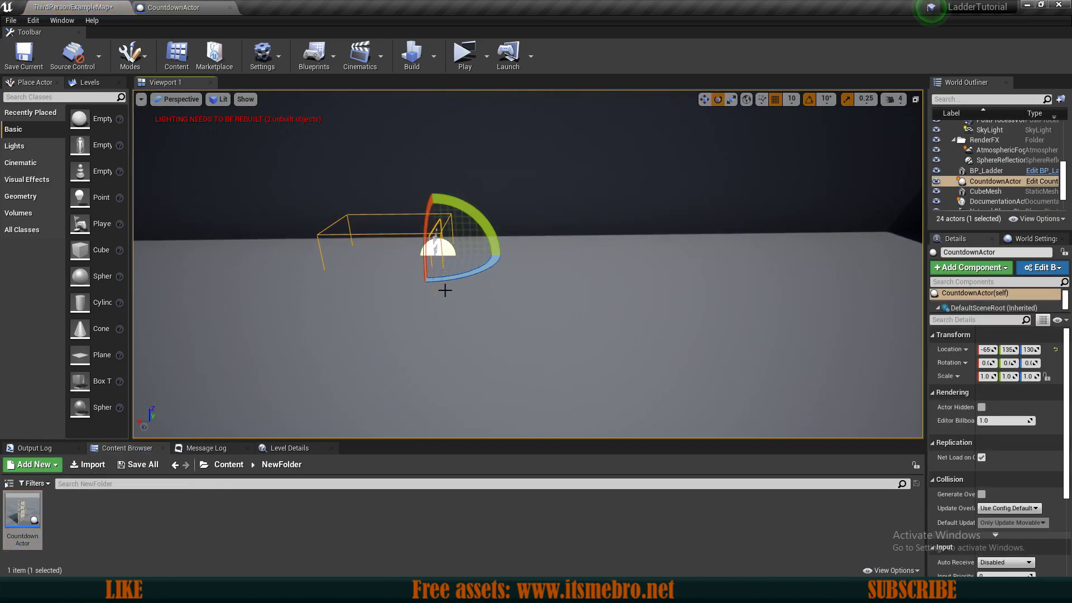
pyautogui.moveTo(440, 282); pyautogui.dragTo(390, 284)
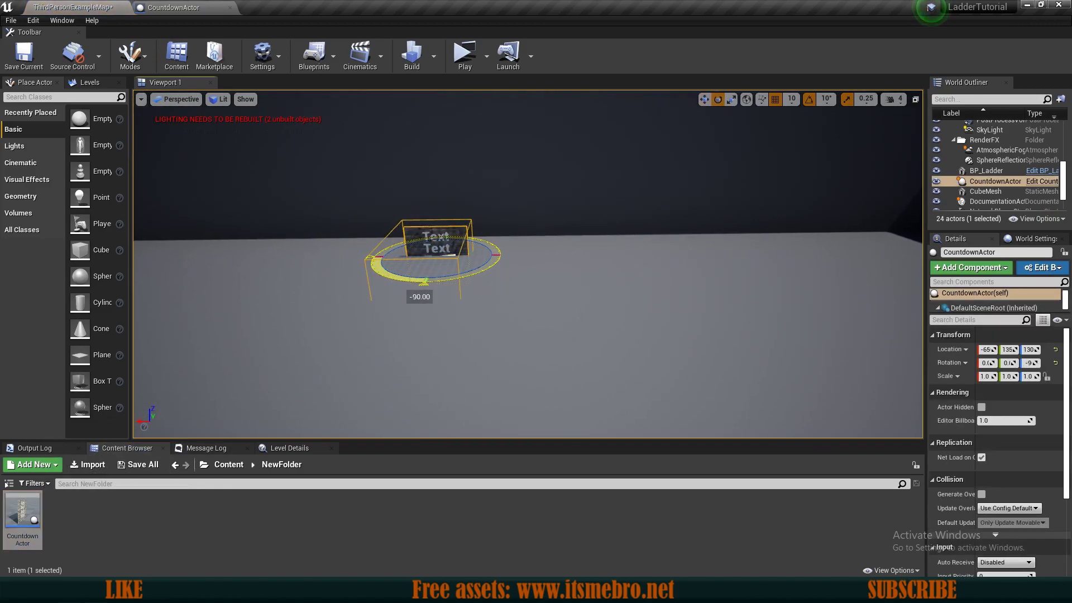
# Raise the CountdownActor and duplicate it sideways to make a row of three displays.
pyautogui.press('w')
pyautogui.moveTo(436, 214); pyautogui.dragTo(432, 178)
pyautogui.keyDown('alt'); pyautogui.moveTo(398, 226); pyautogui.dragTo(647, 219); pyautogui.keyUp('alt')
# Start the multiplayer preview and run the Client 2 character up to a countdown display to trigger its timer.
pyautogui.click(486, 56)
pyautogui.click(468, 58)
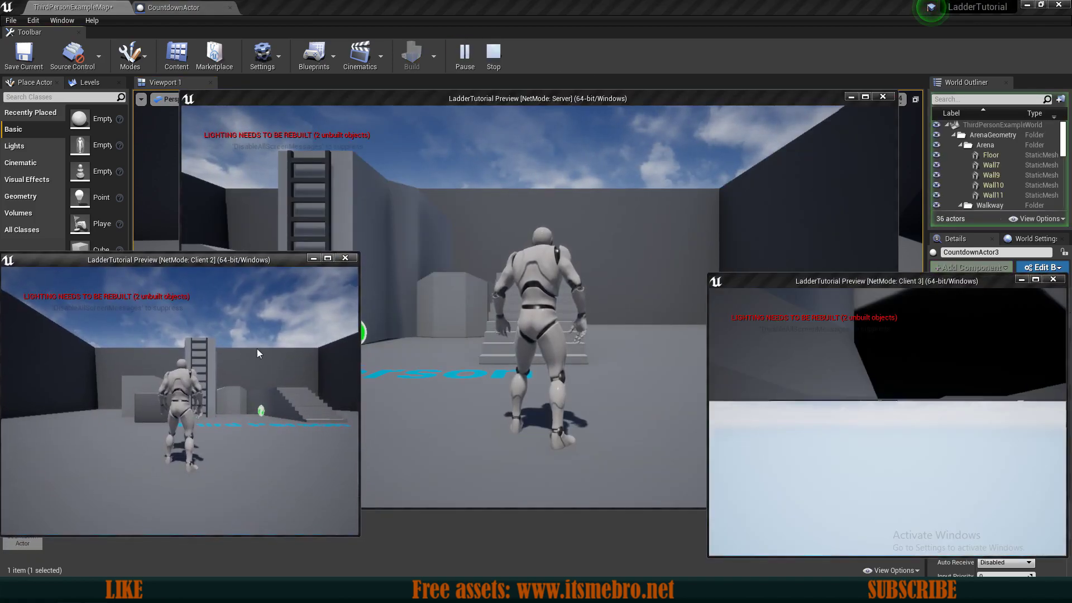
pyautogui.press('w')
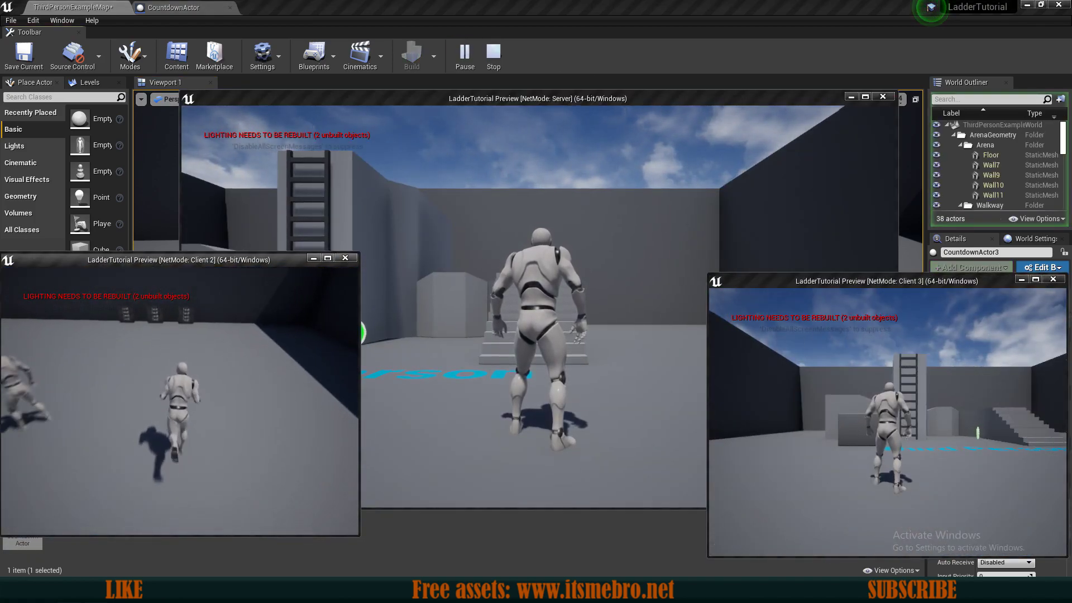
pyautogui.press('w')
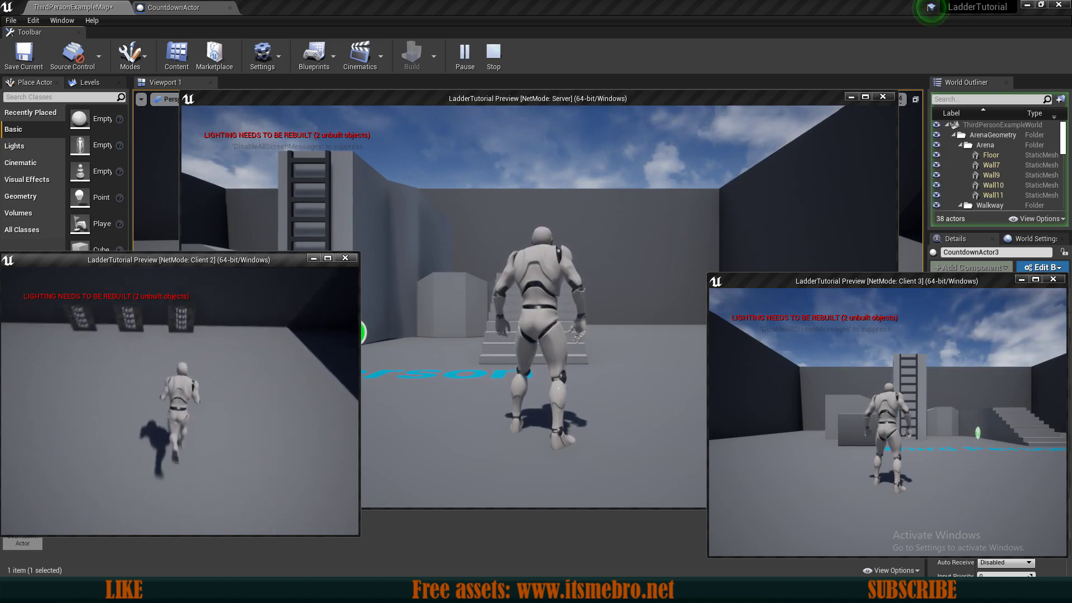
pyautogui.press('w')
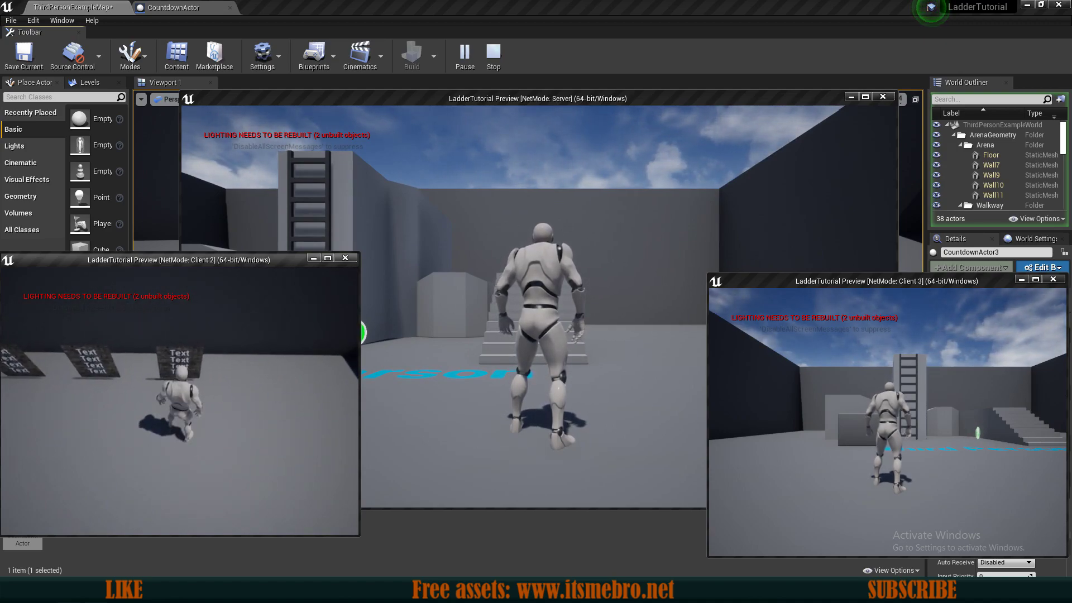
pyautogui.press('s')
pyautogui.press('w')
pyautogui.press('w')
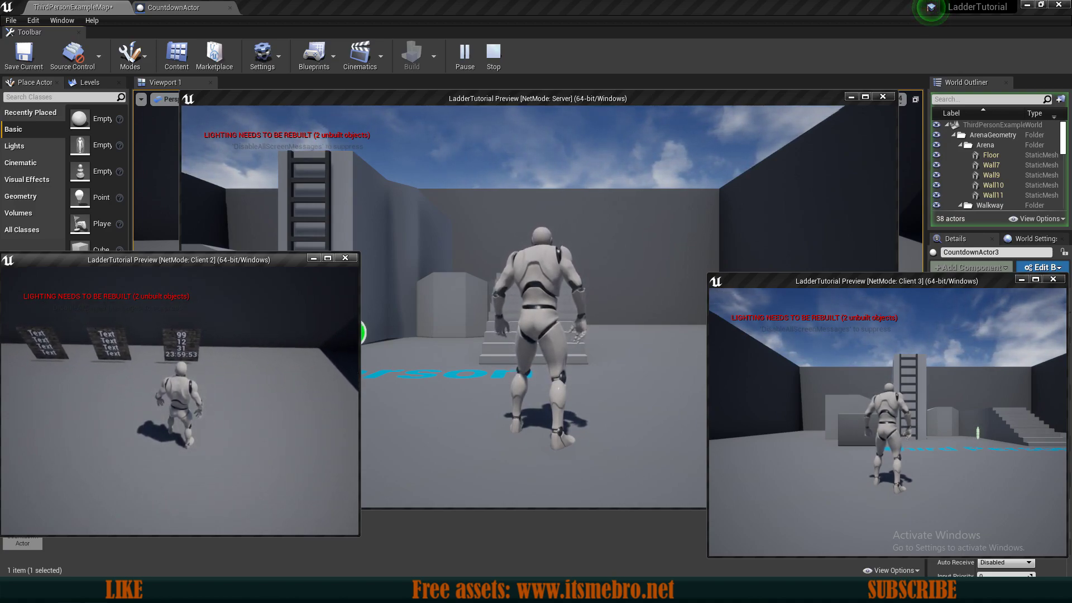
# Run the Client 3 character to the countdown displays and trigger the middle display's timer.
pyautogui.click(831, 398)
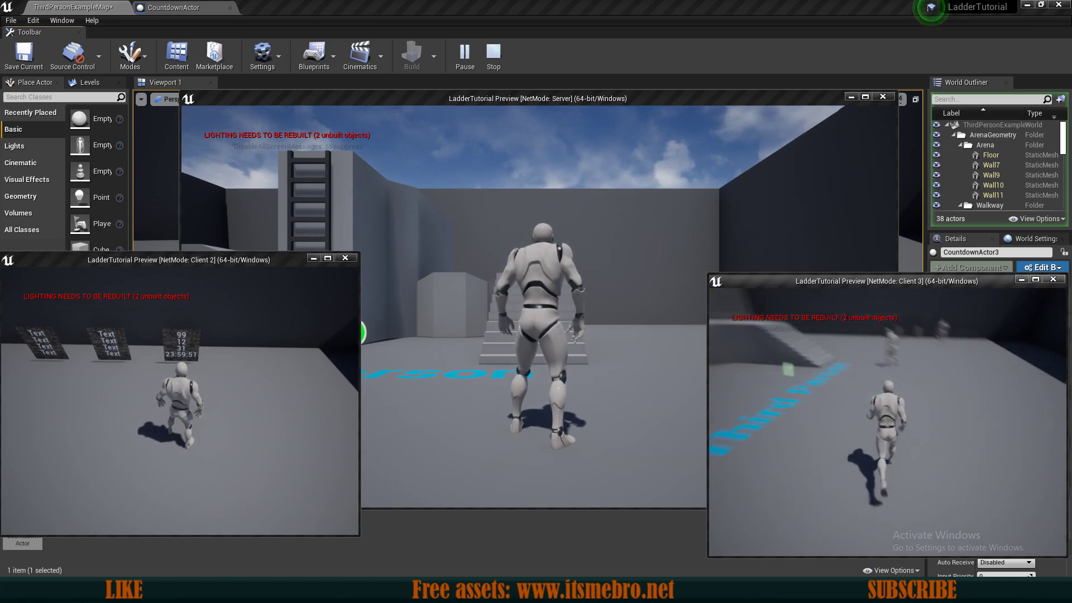
pyautogui.press('w')
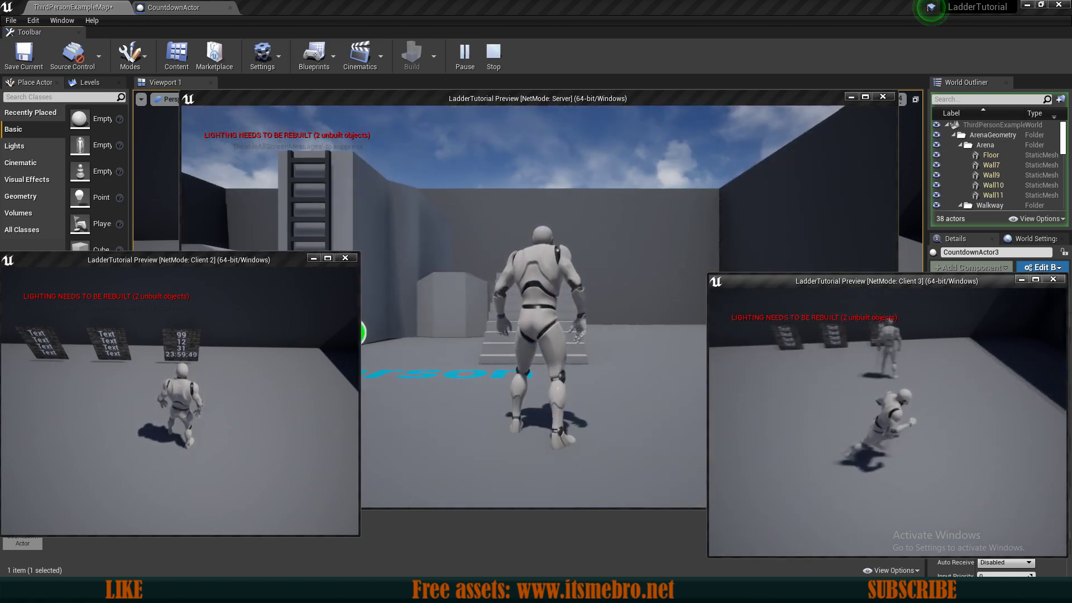
pyautogui.press('w')
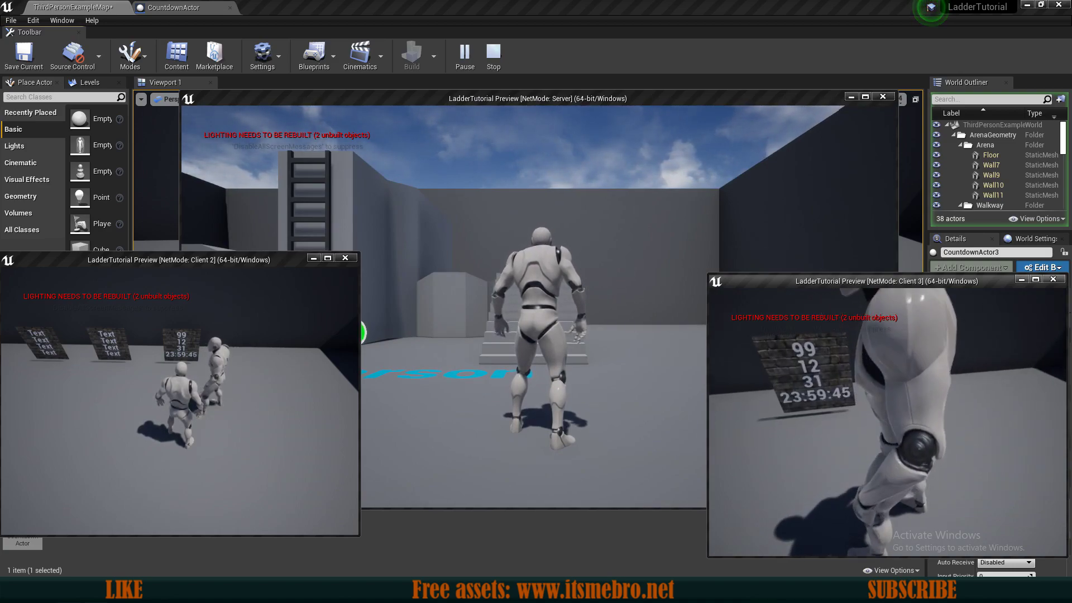
pyautogui.press('s')
pyautogui.press('a')
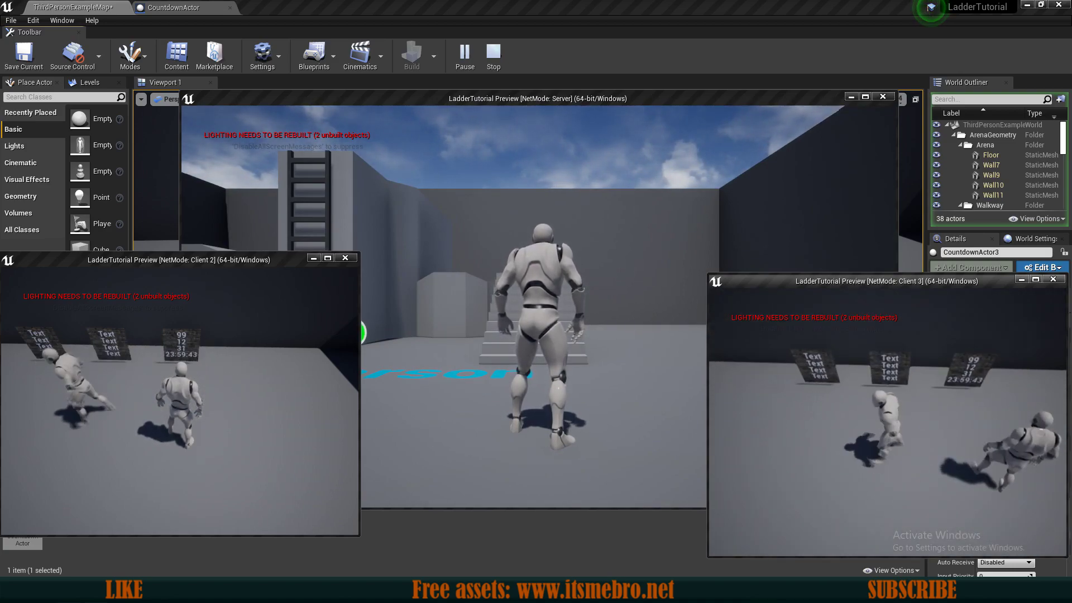
pyautogui.press('a')
pyautogui.press('d')
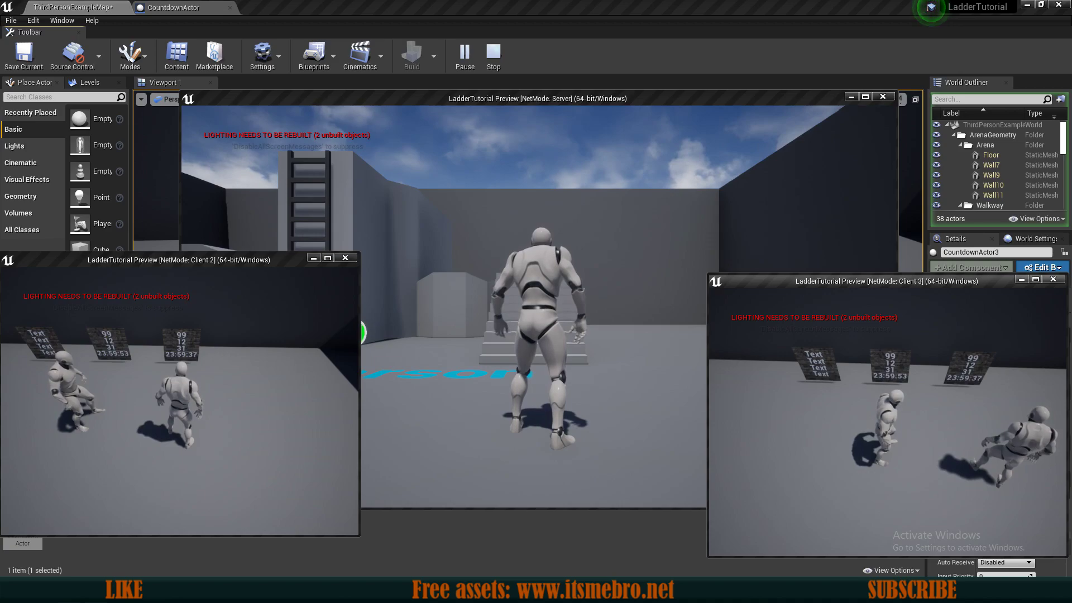
# Run the Server character to the remaining countdown display to trigger its timer, and end the multiplayer preview.
pyautogui.click(502, 329)
pyautogui.press('w')
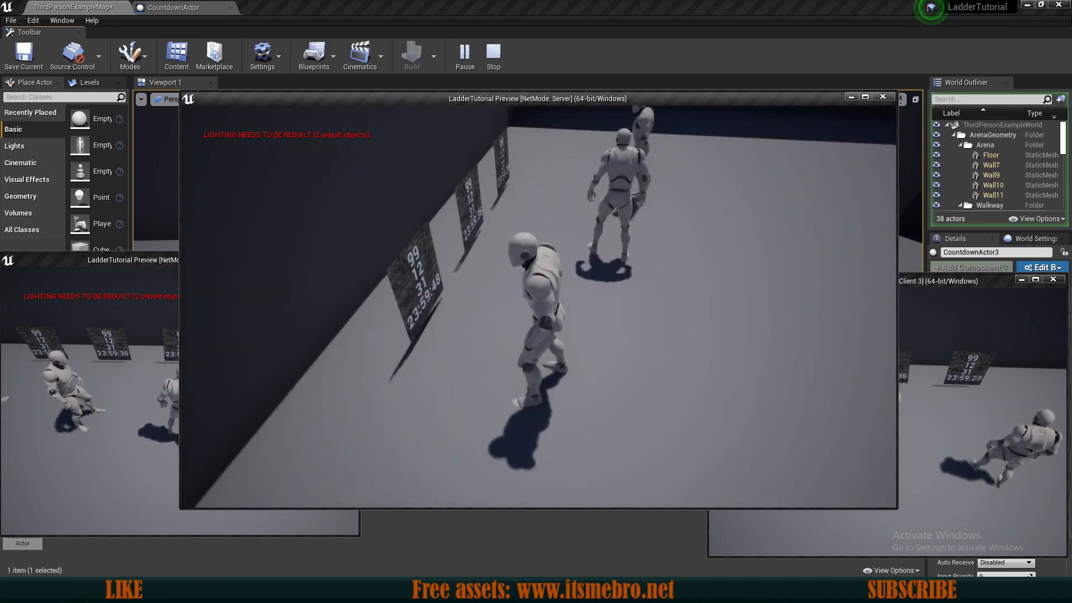
pyautogui.press('s')
pyautogui.press('a')
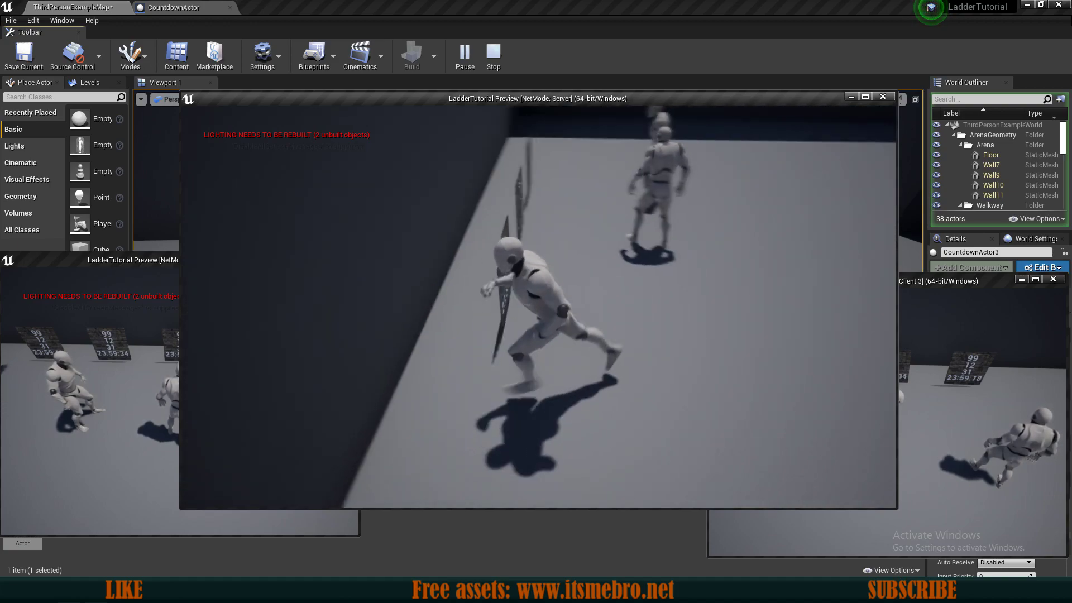
pyautogui.press('w')
pyautogui.press('s')
pyautogui.press('w')
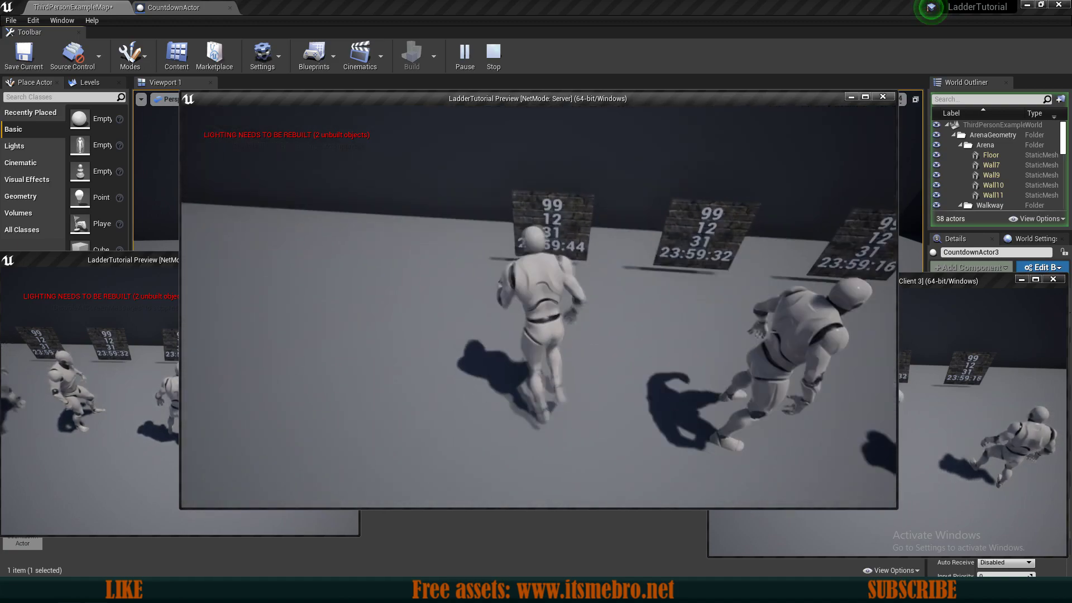
pyautogui.press('Escape')
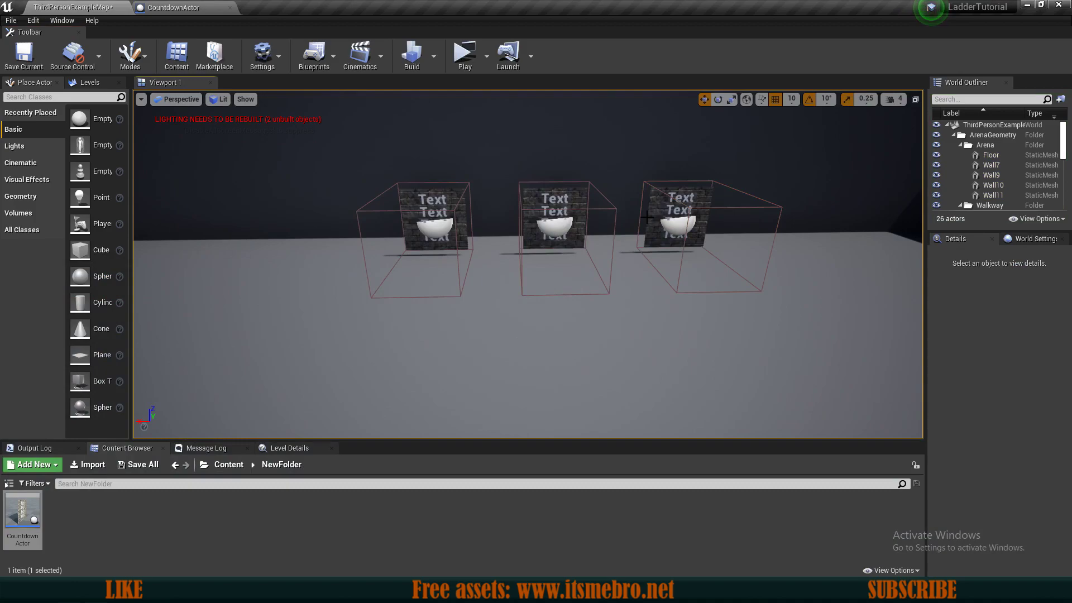
# Clear the default text of YearText, MonthText, DayText and TimeText in CountdownActor, save it, and check the displays in the level.
pyautogui.click(171, 6)
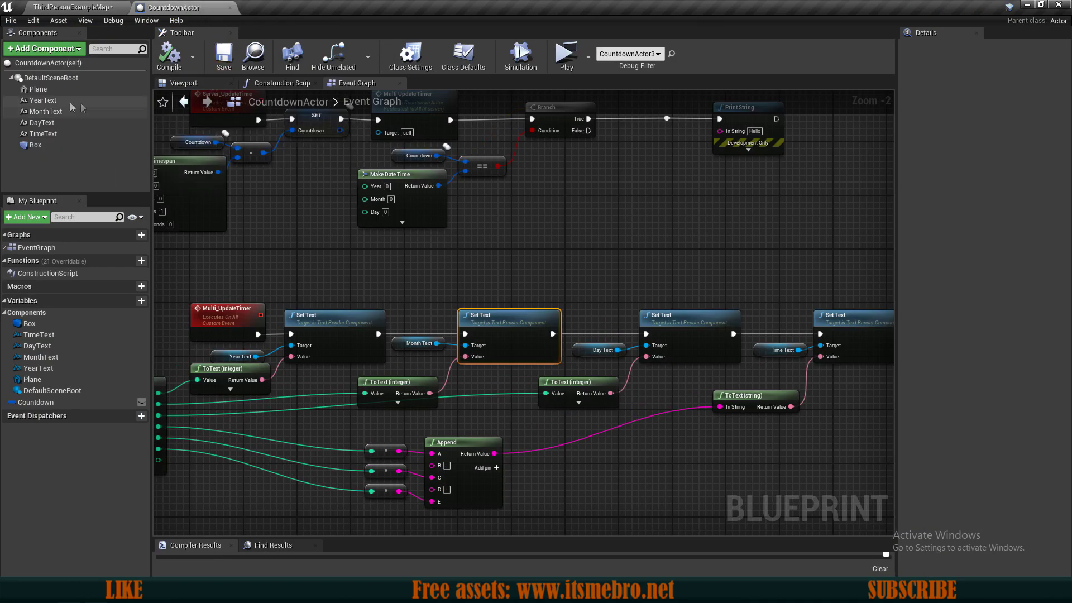
pyautogui.click(43, 100)
pyautogui.keyDown('shift'); pyautogui.click(57, 122); pyautogui.keyUp('shift')
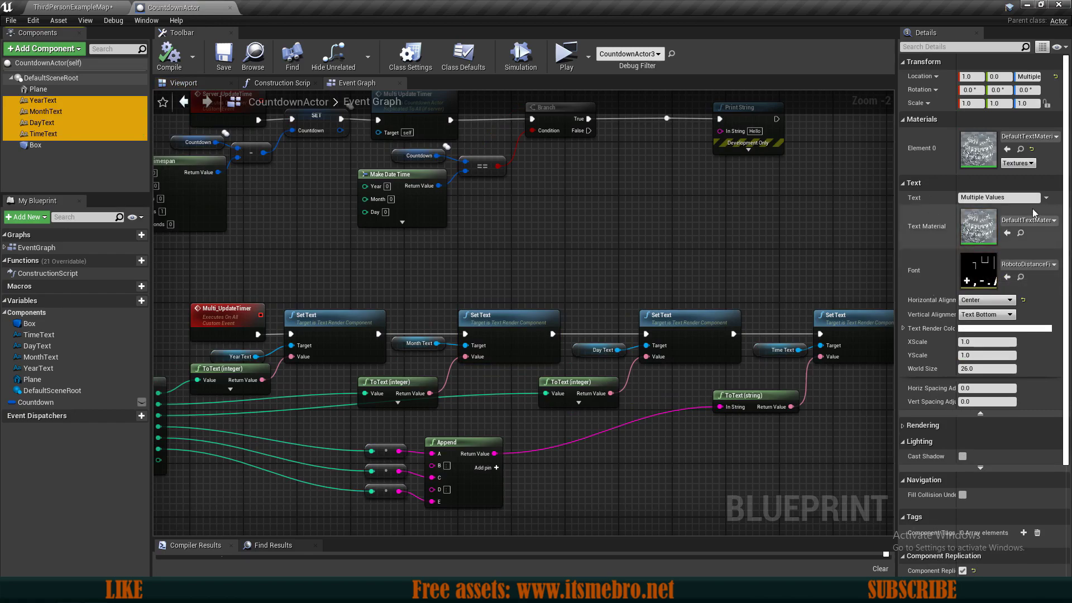
pyautogui.click(981, 198)
pyautogui.moveTo(1005, 198); pyautogui.dragTo(711, 195)
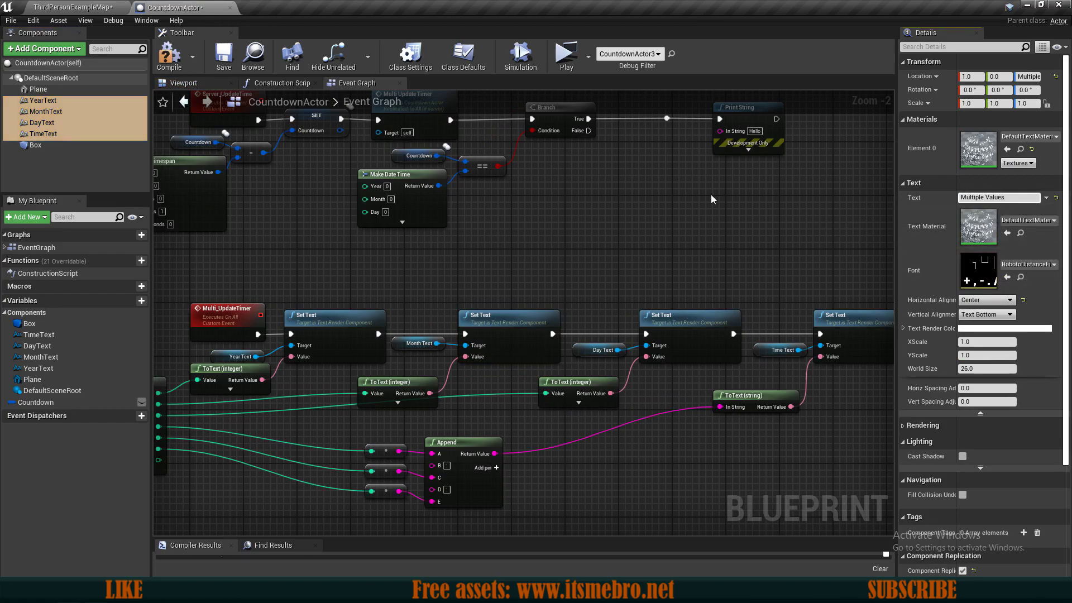
pyautogui.click(222, 57)
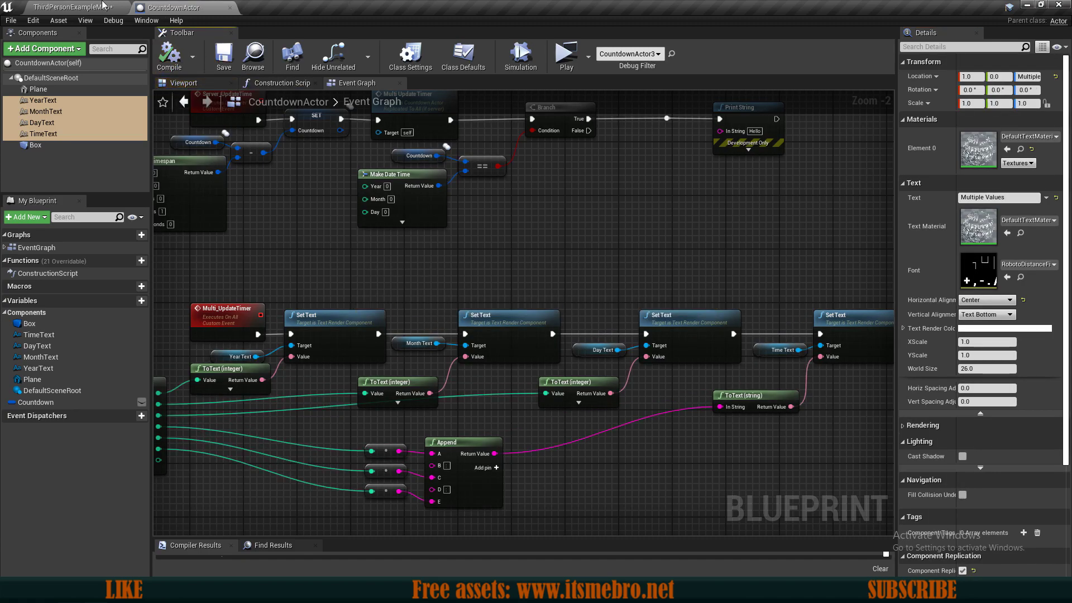
pyautogui.click(73, 7)
pyautogui.moveTo(391, 251); pyautogui.dragTo(440, 225, button='right')
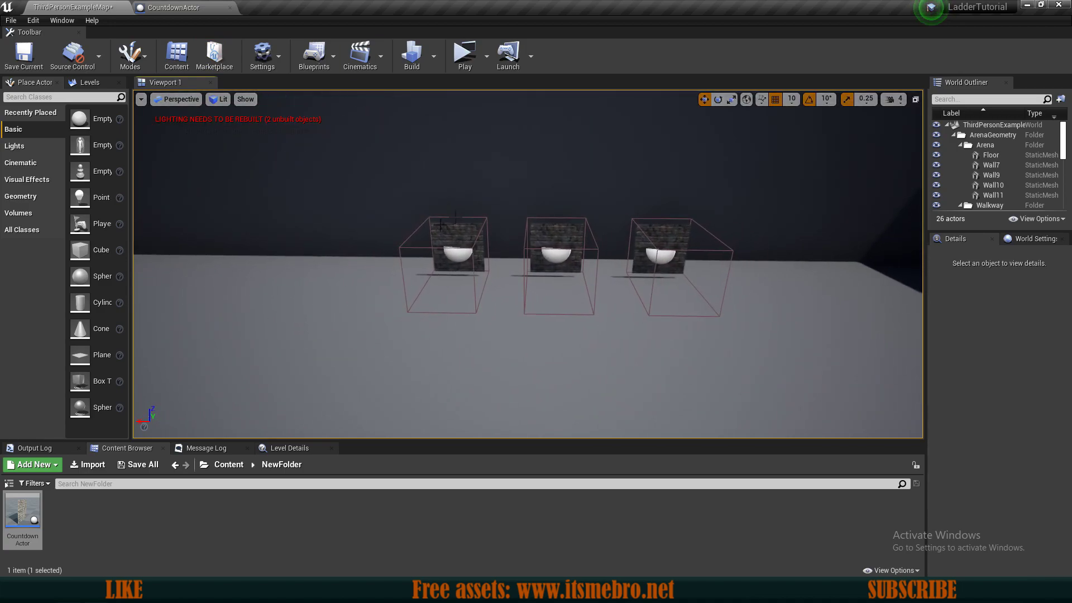
# Set the text render color of CountdownActor's four text components to pure green (R 0, G 1, B 0).
pyautogui.click(194, 7)
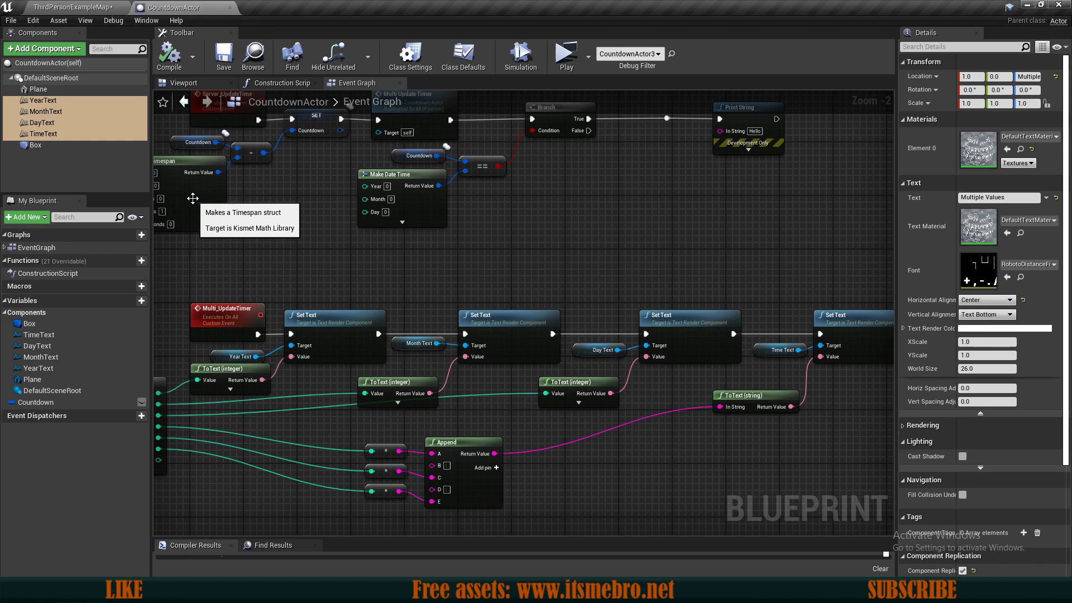
pyautogui.click(1008, 328)
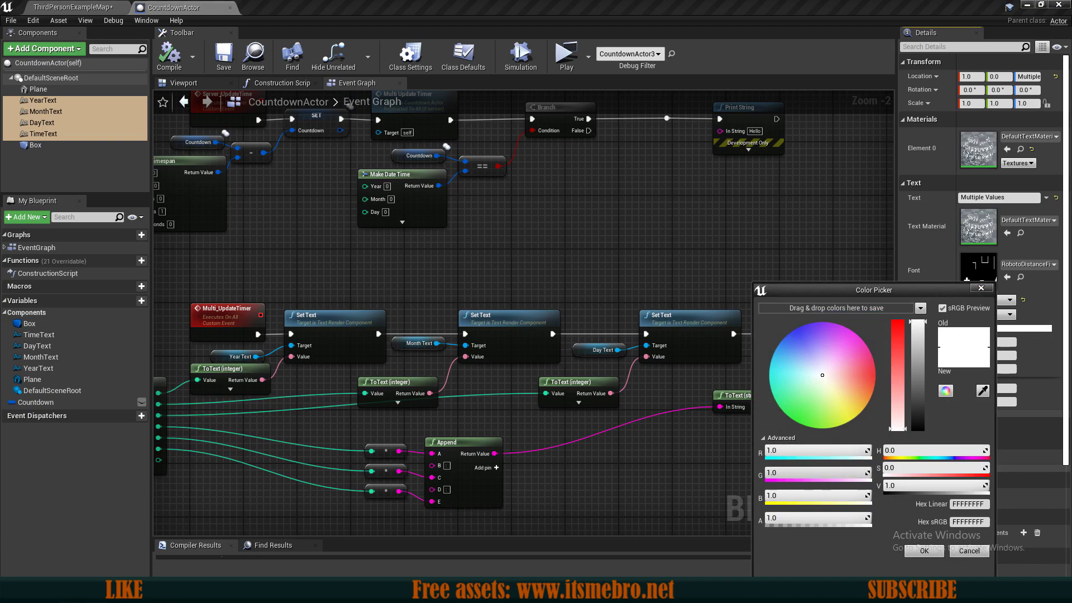
pyautogui.moveTo(804, 496); pyautogui.dragTo(802, 496)
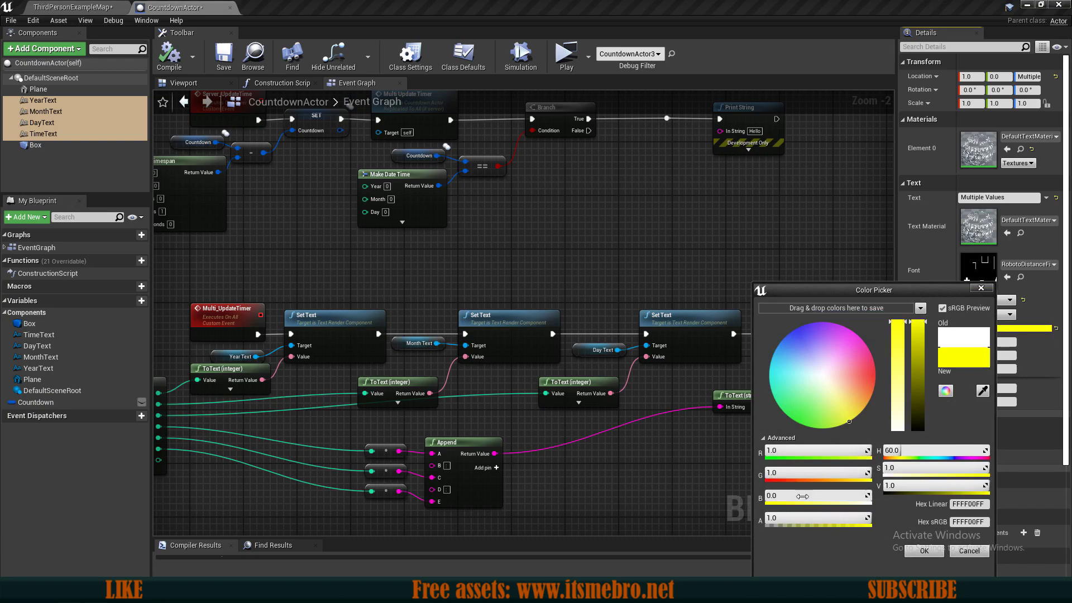
pyautogui.moveTo(851, 452); pyautogui.dragTo(821, 452)
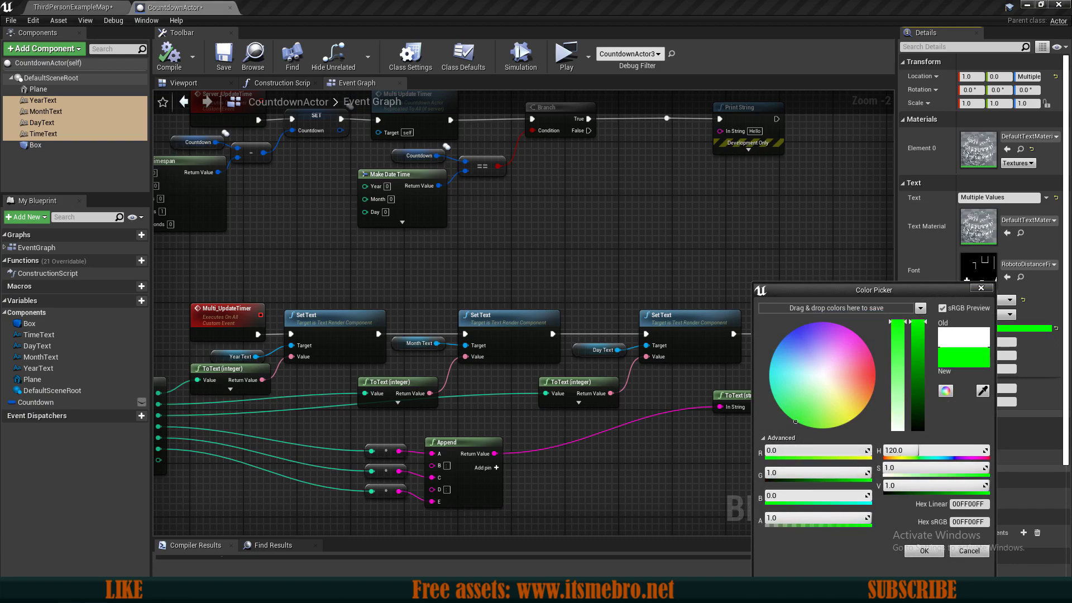
pyautogui.click(923, 551)
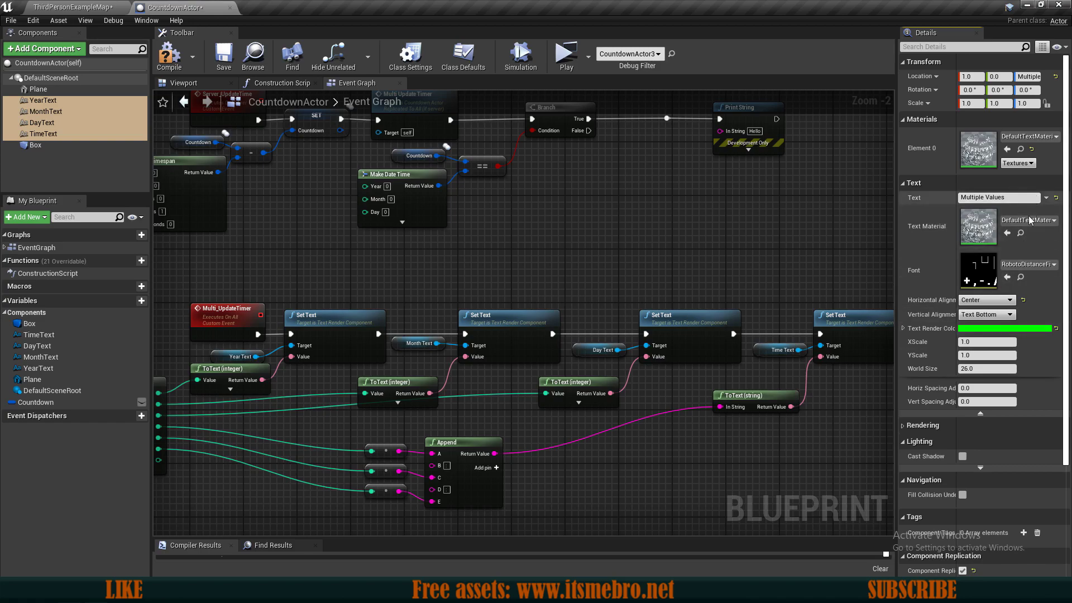
pyautogui.click(1044, 264)
pyautogui.scroll(1, 957, 469)
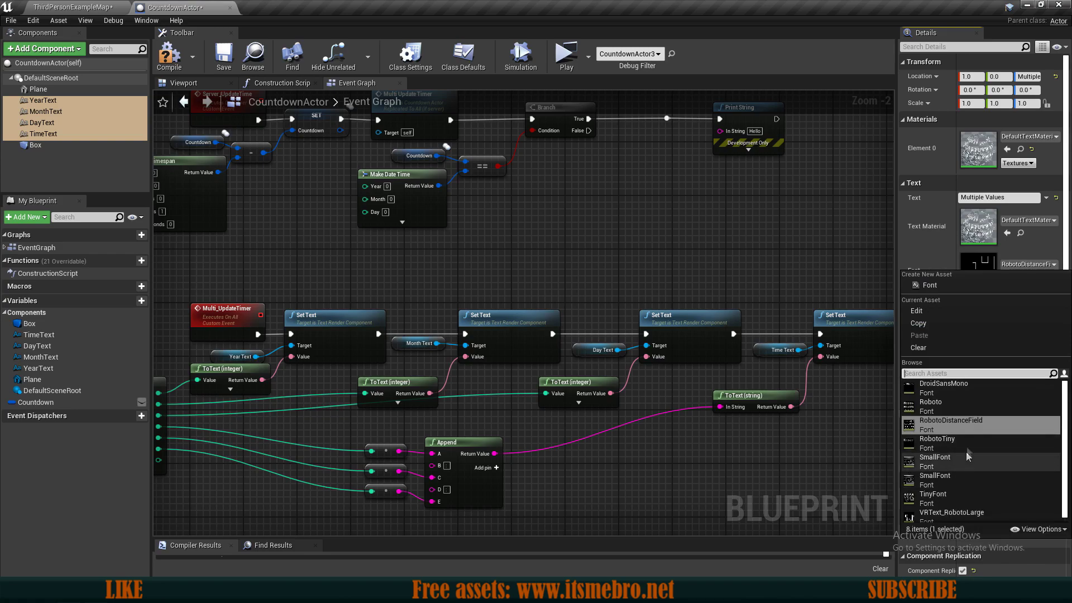
pyautogui.click(1027, 266)
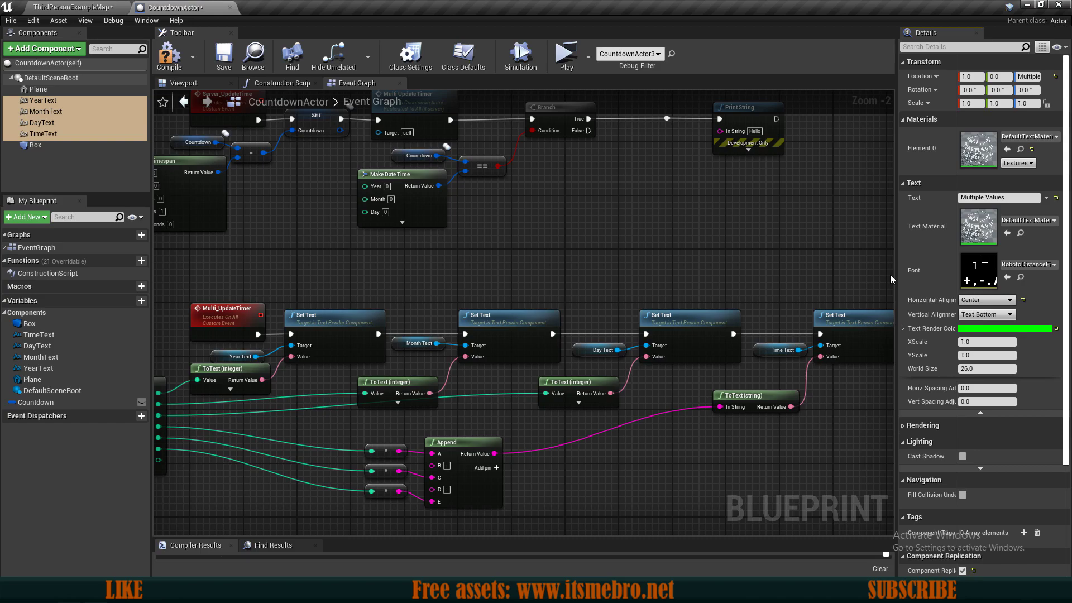
# Locate the text components' DefaultTextMaterialOpaque in EngineMaterials and copy it into the project's NewFolder.
pyautogui.click(1021, 233)
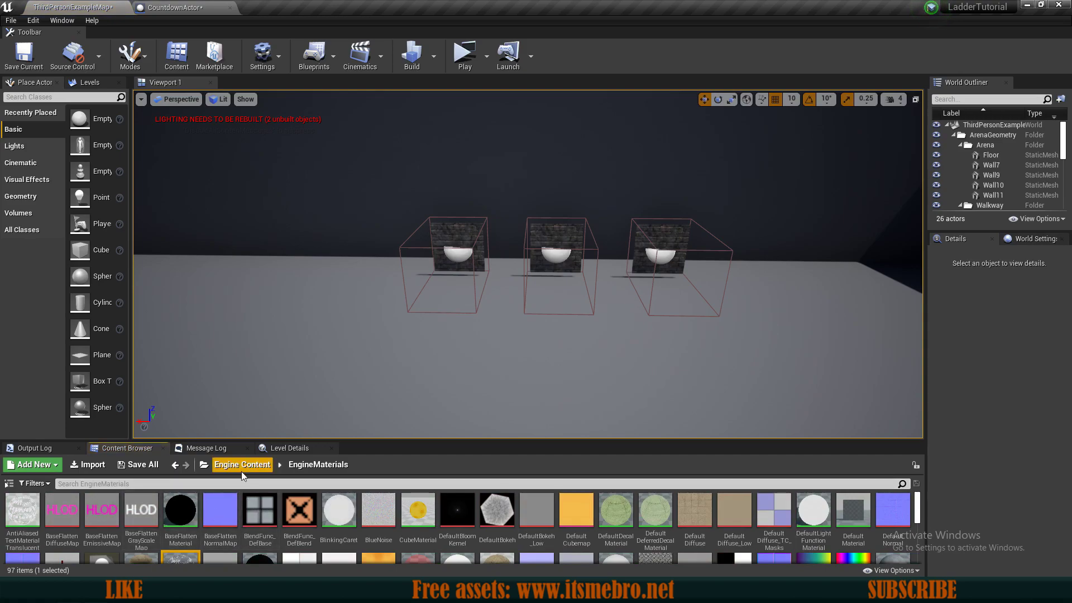
pyautogui.scroll(-2, 184, 519)
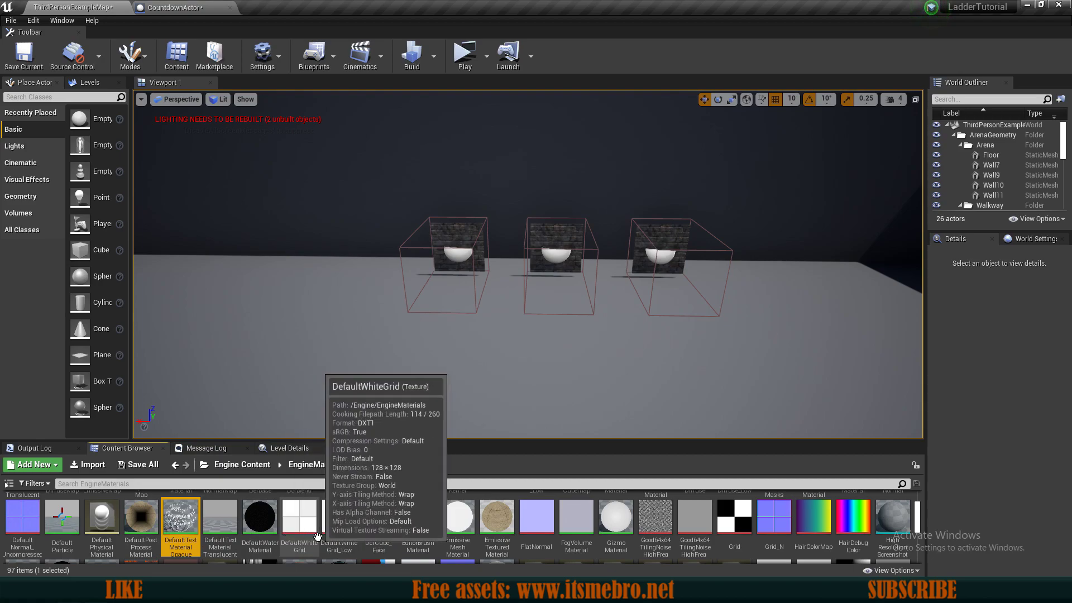
pyautogui.click(204, 466)
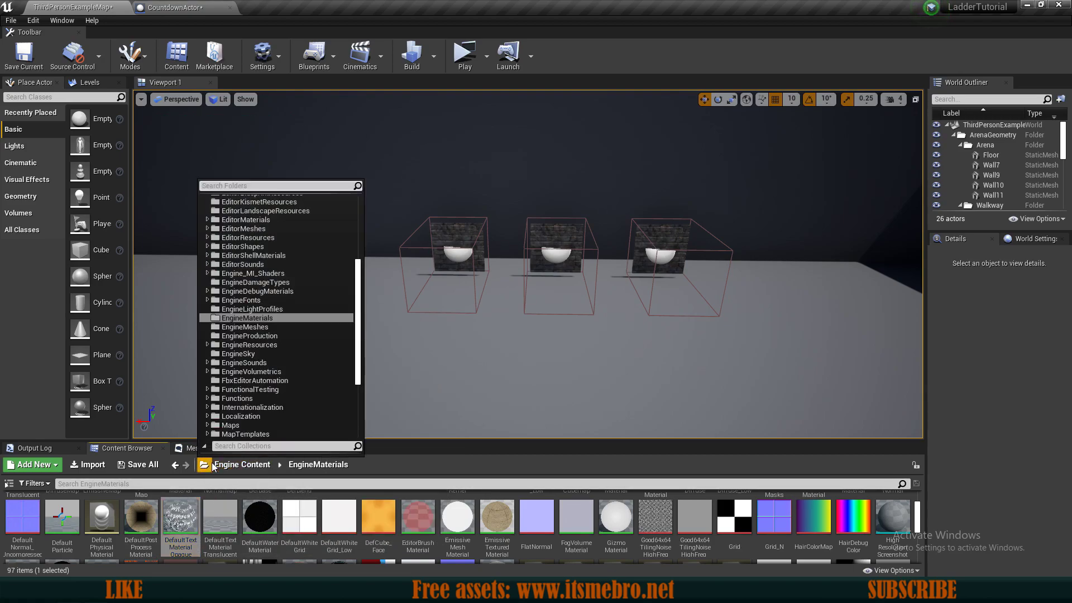
pyautogui.scroll(5, 273, 346)
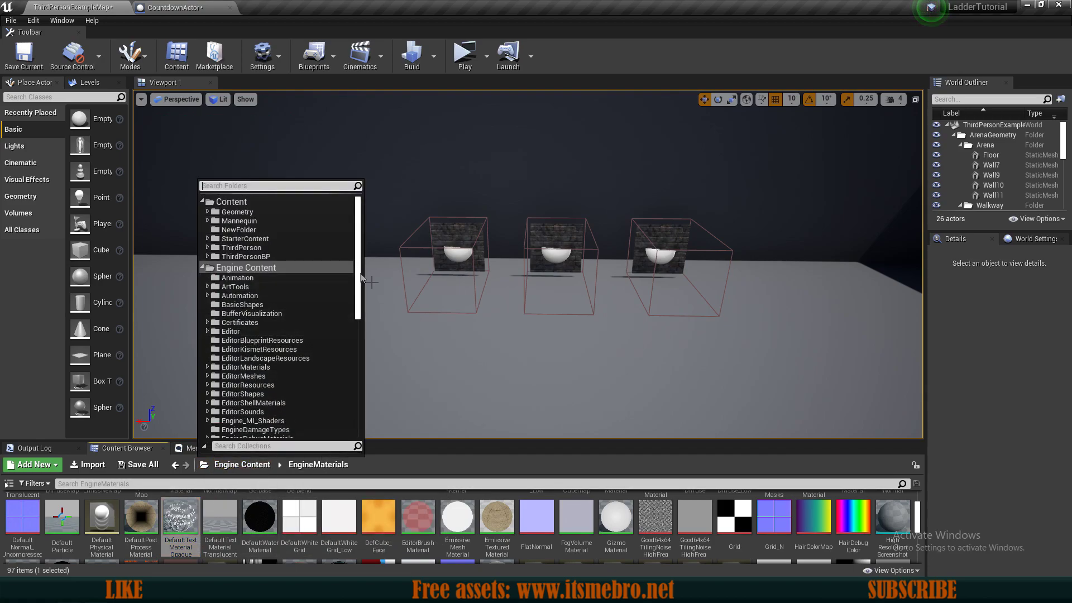
pyautogui.click(231, 202)
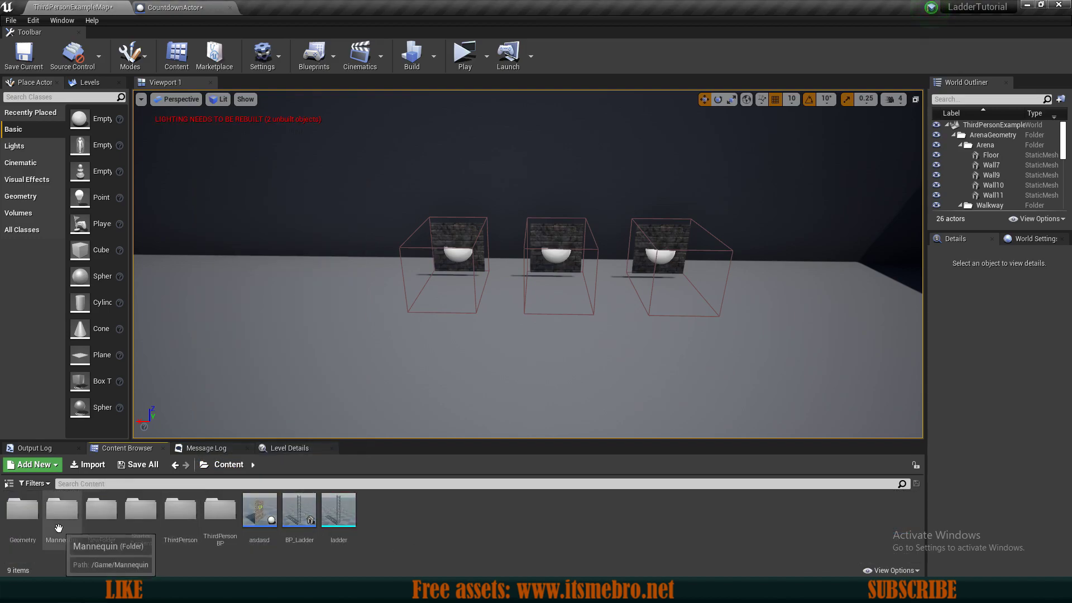
pyautogui.doubleClick(104, 514)
pyautogui.hotkey('ctrl', 'v')
pyautogui.click(67, 520)
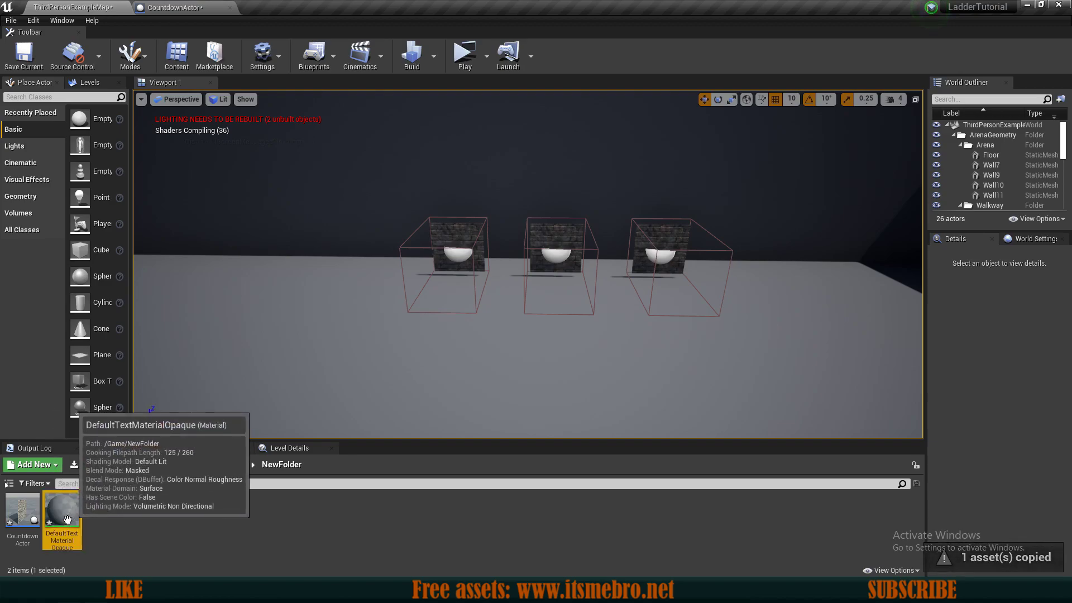
# Open the copied DefaultTextMaterialOpaque and move its Vertex Color node farther from the material's output node.
pyautogui.doubleClick(67, 519)
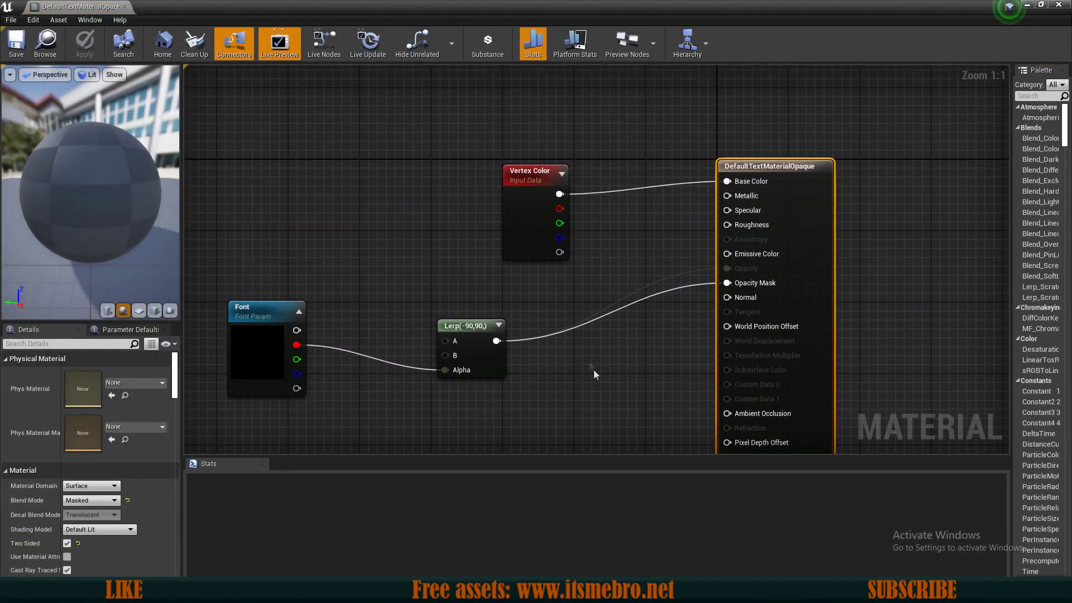
pyautogui.moveTo(537, 253); pyautogui.dragTo(464, 238)
pyautogui.click(516, 252)
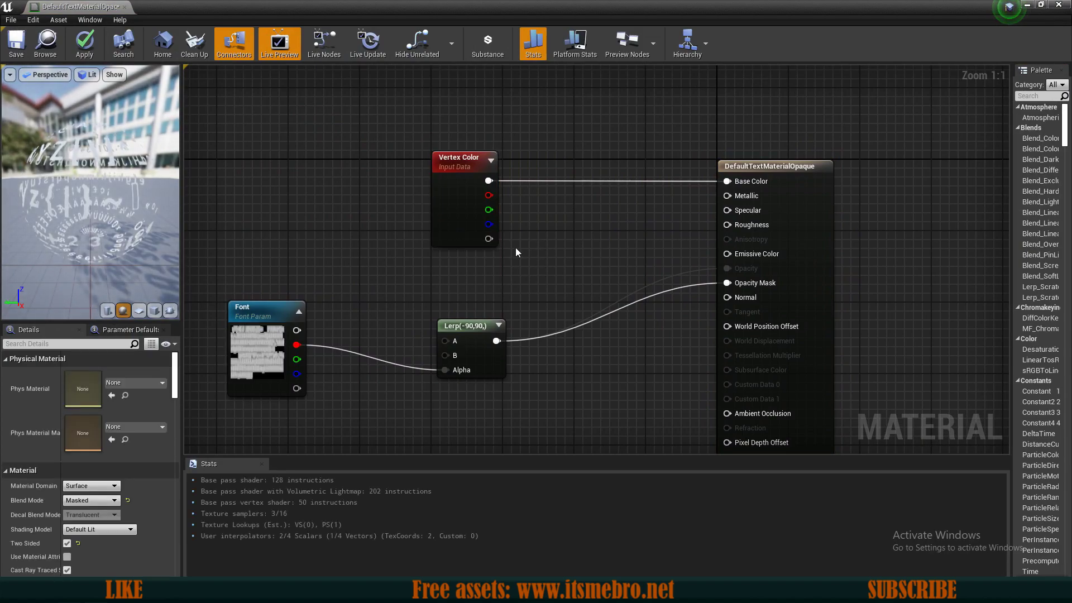
pyautogui.moveTo(628, 285); pyautogui.dragTo(534, 308, button='right')
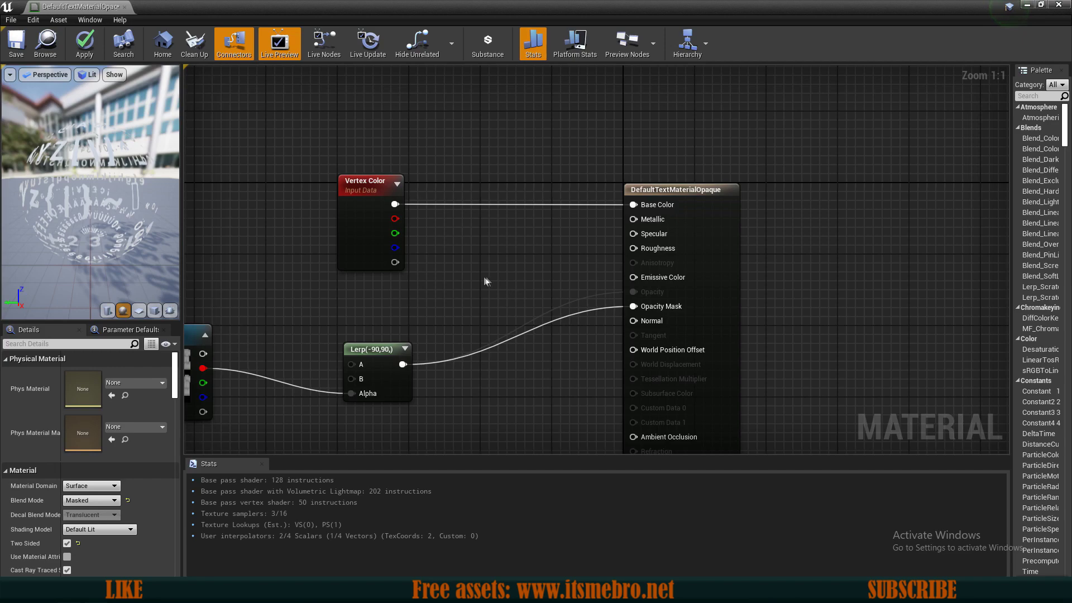
# Add a Constant3Vector node beside the Vertex Color node and set its green channel to 1.
pyautogui.rightClick(455, 262)
pyautogui.write('cons')
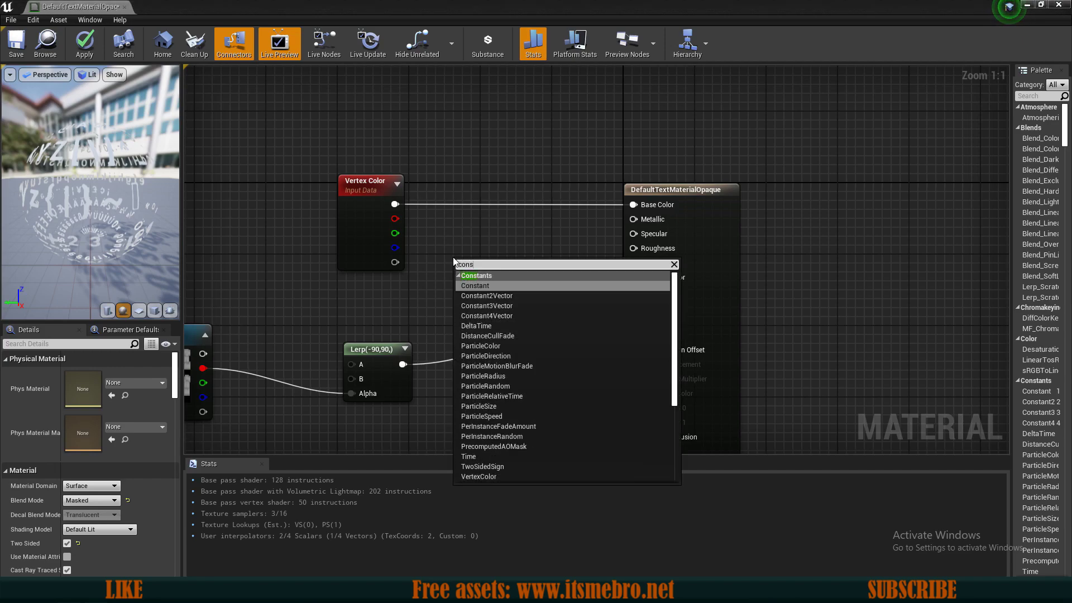
pyautogui.click(519, 305)
pyautogui.moveTo(488, 281); pyautogui.dragTo(458, 255)
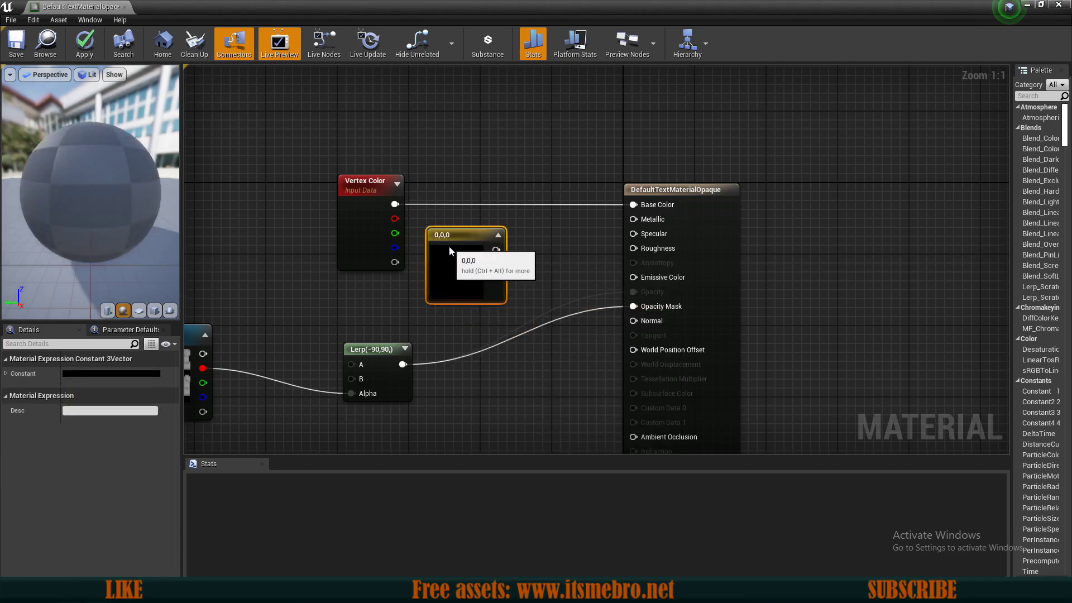
pyautogui.doubleClick(459, 256)
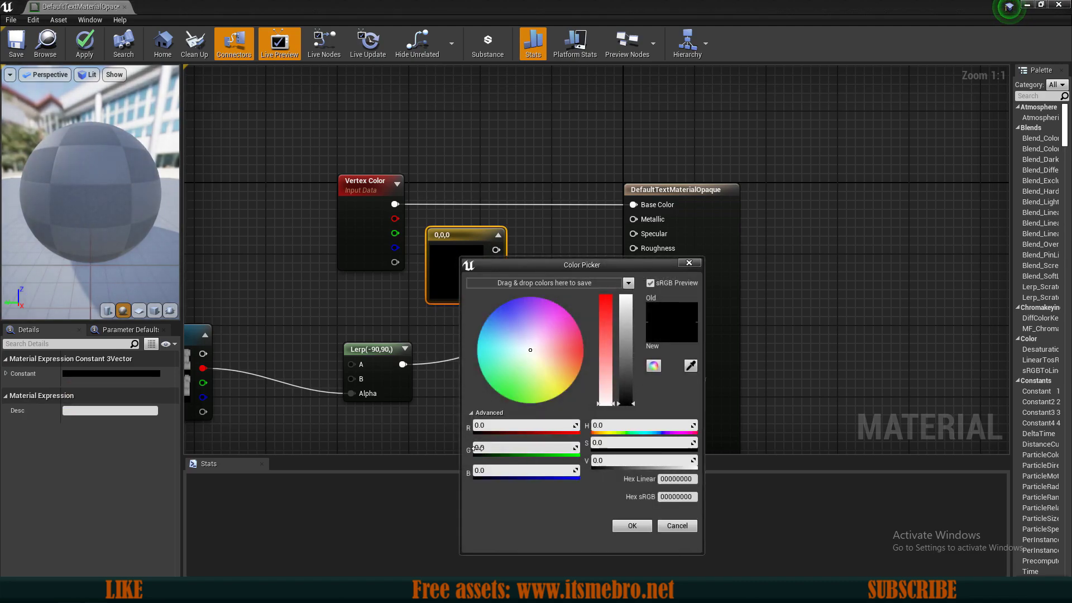
pyautogui.click(477, 447)
pyautogui.write('1')
pyautogui.press('Return')
pyautogui.click(624, 533)
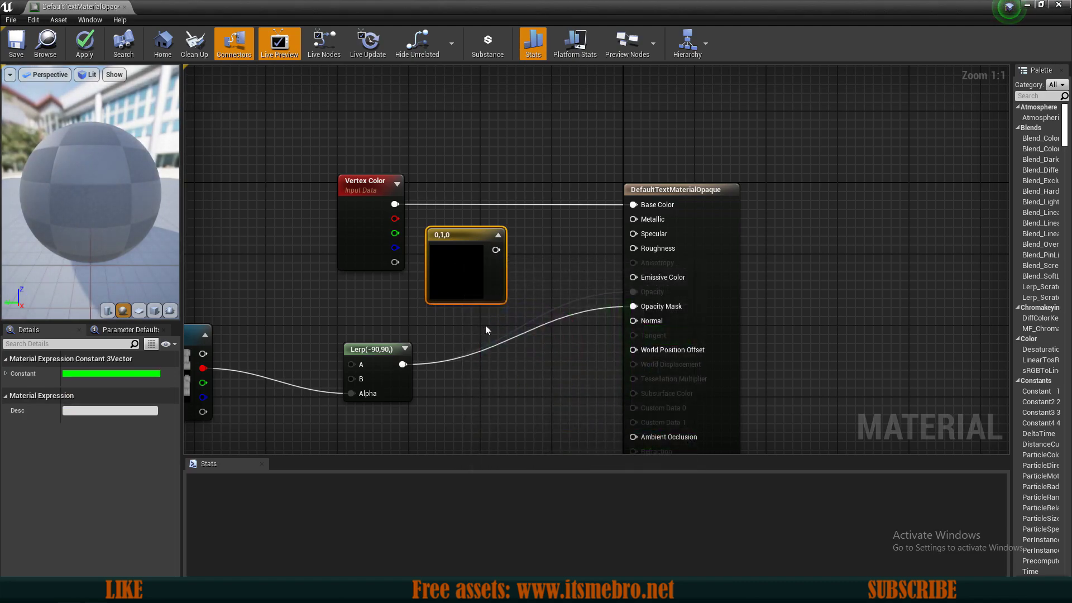
# Multiply the green Constant3Vector by a Constant of 10, placing the new nodes beside the colour node.
pyautogui.moveTo(488, 268); pyautogui.dragTo(507, 254)
pyautogui.write('multi')
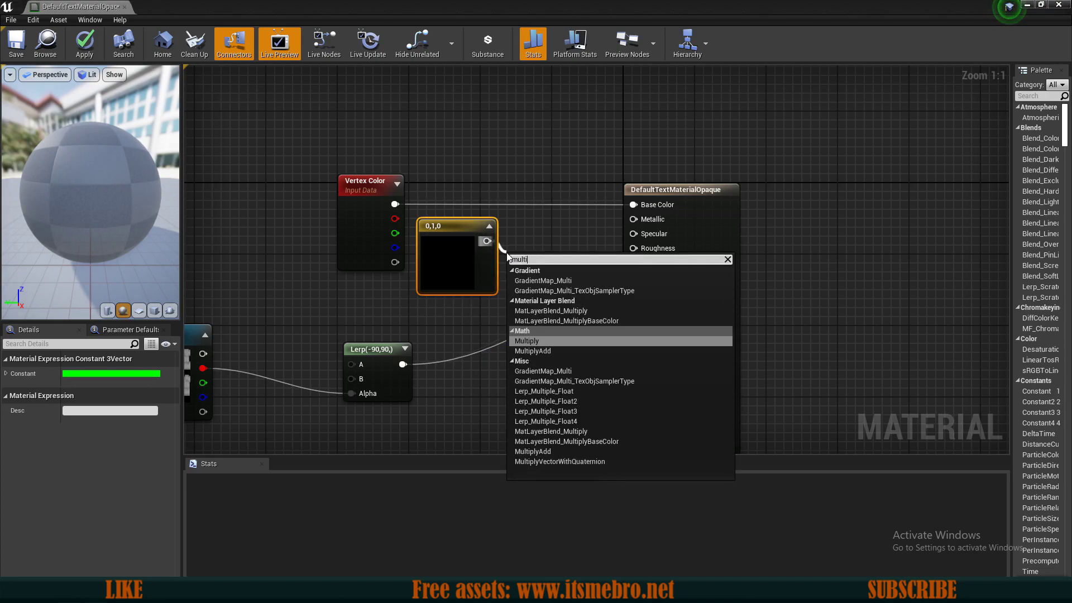
pyautogui.press('Return')
pyautogui.moveTo(505, 258); pyautogui.dragTo(514, 243)
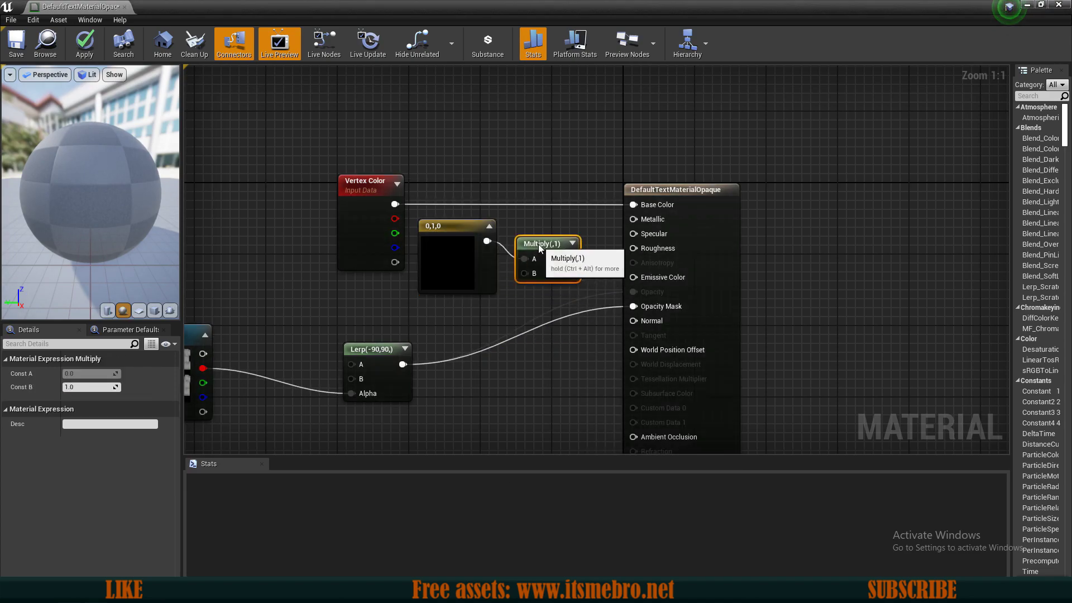
pyautogui.click(430, 328)
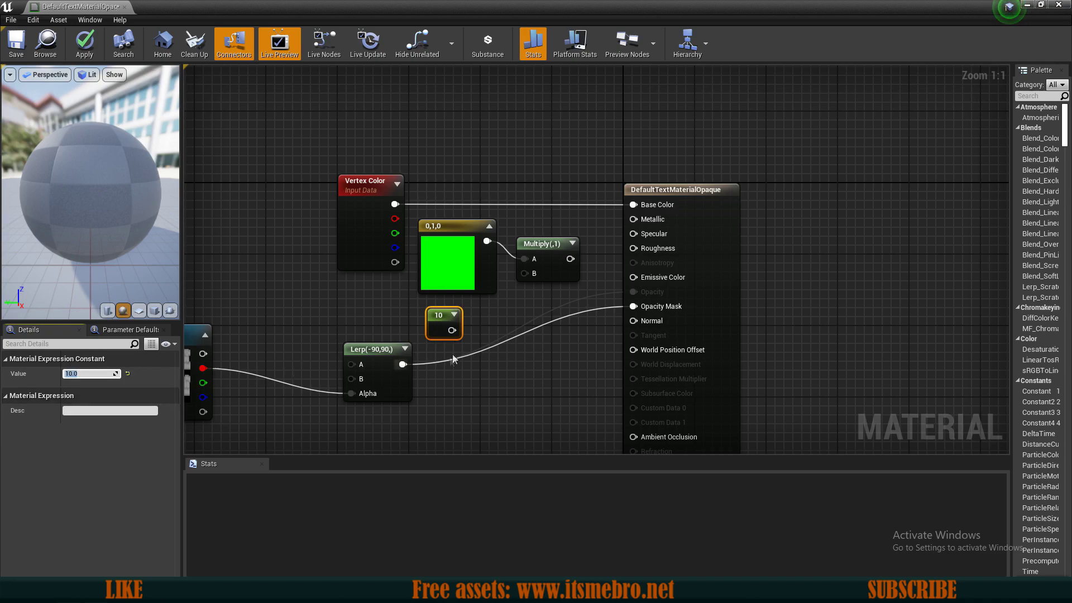
pyautogui.moveTo(453, 330); pyautogui.dragTo(532, 276)
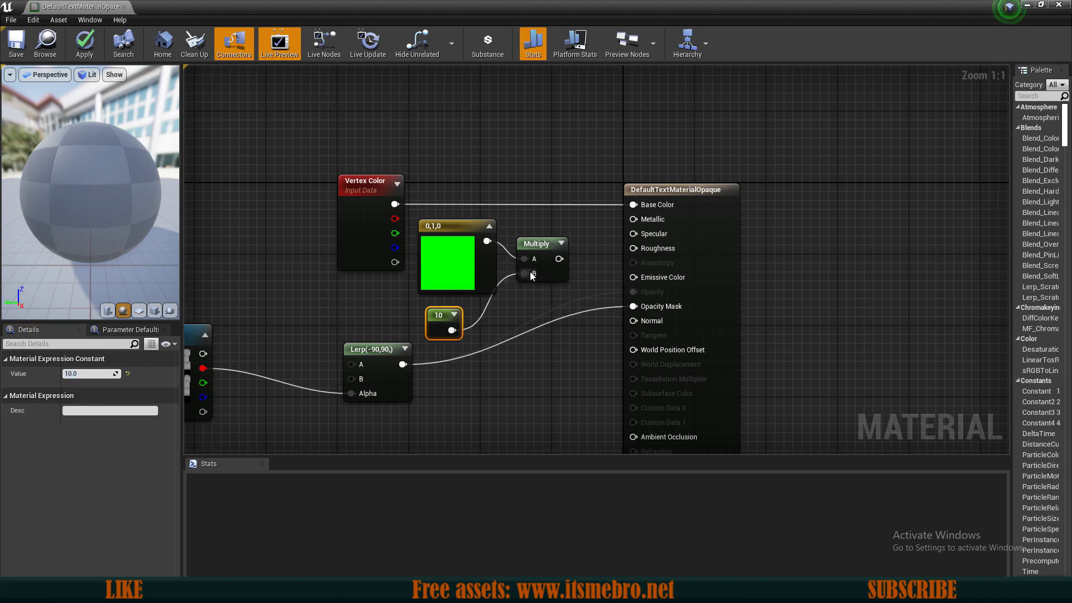
pyautogui.moveTo(444, 338); pyautogui.dragTo(471, 329)
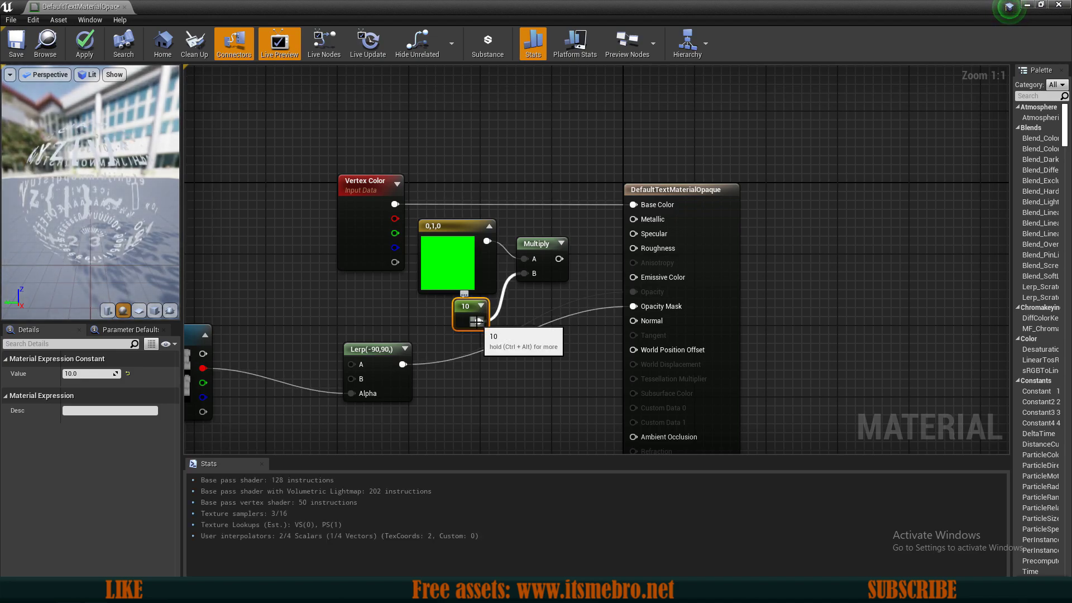
# Connect the Multiply result to the material's Emissive Color and save the material.
pyautogui.click(560, 266)
pyautogui.moveTo(559, 258); pyautogui.dragTo(634, 278)
pyautogui.moveTo(581, 366); pyautogui.dragTo(605, 342, button='right')
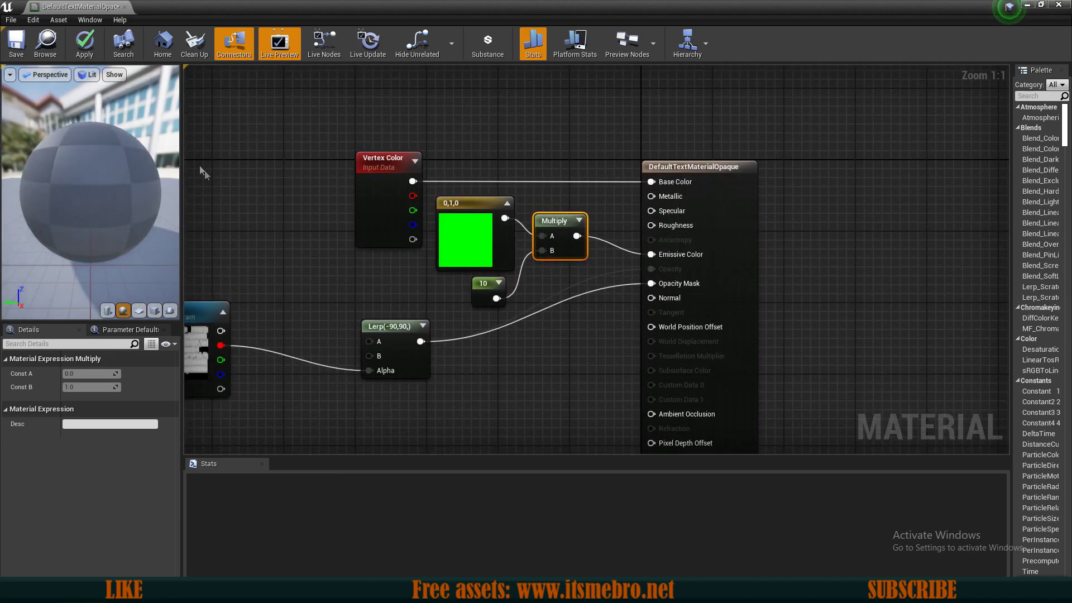
pyautogui.click(14, 41)
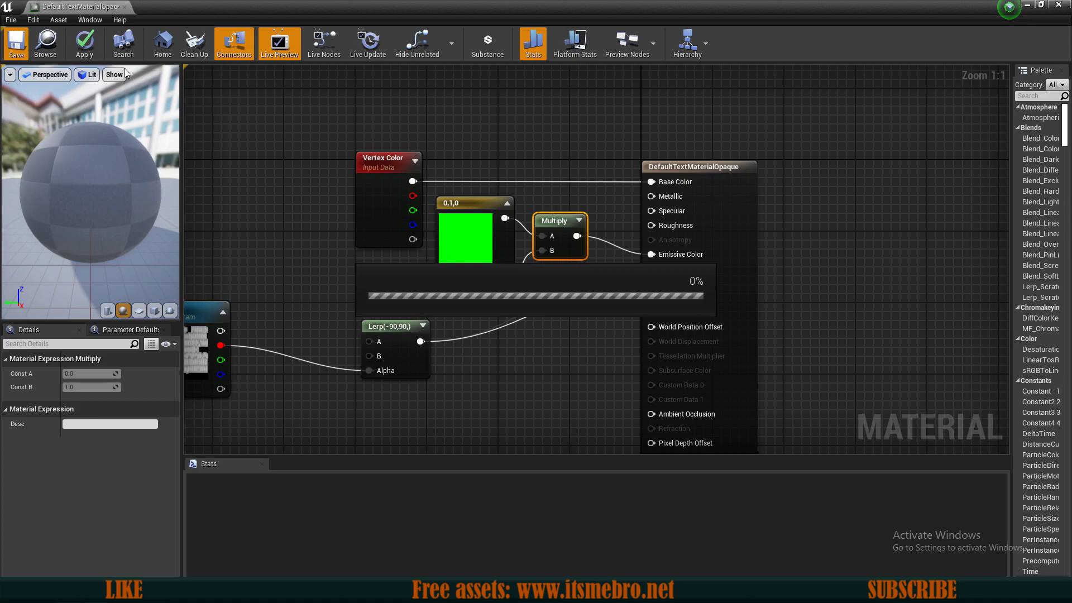
pyautogui.moveTo(89, 198)
pyautogui.mouseDown()
pyautogui.moveTo(103, 192)
pyautogui.moveTo(84, 187)
pyautogui.moveTo(73, 201)
pyautogui.moveTo(86, 213)
pyautogui.moveTo(89, 185)
pyautogui.mouseUp()
# Return to CountdownActor, assign the project's copied DefaultTextMaterialOpaque as Text Material of the four text components, and save the blueprint.
pyautogui.click(45, 45)
pyautogui.hotkey('alt', 'Tab')
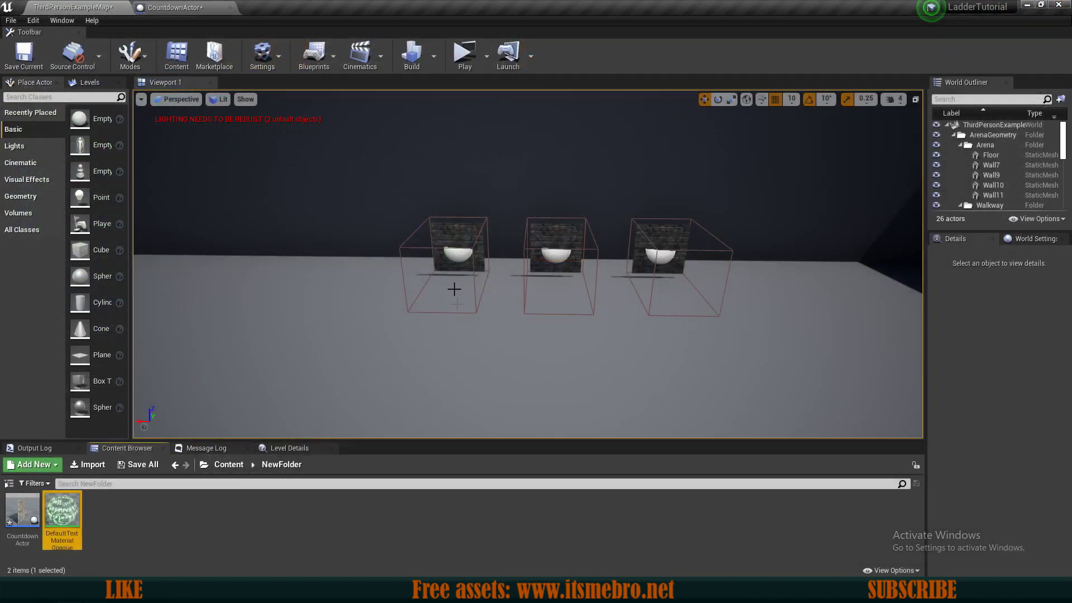
pyautogui.click(222, 6)
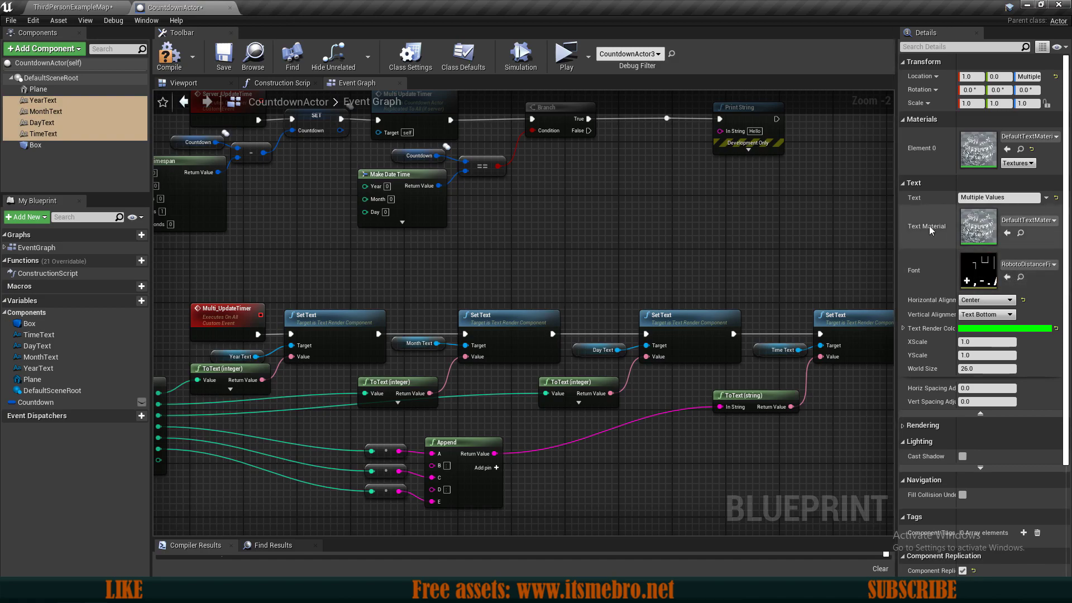
pyautogui.click(988, 227)
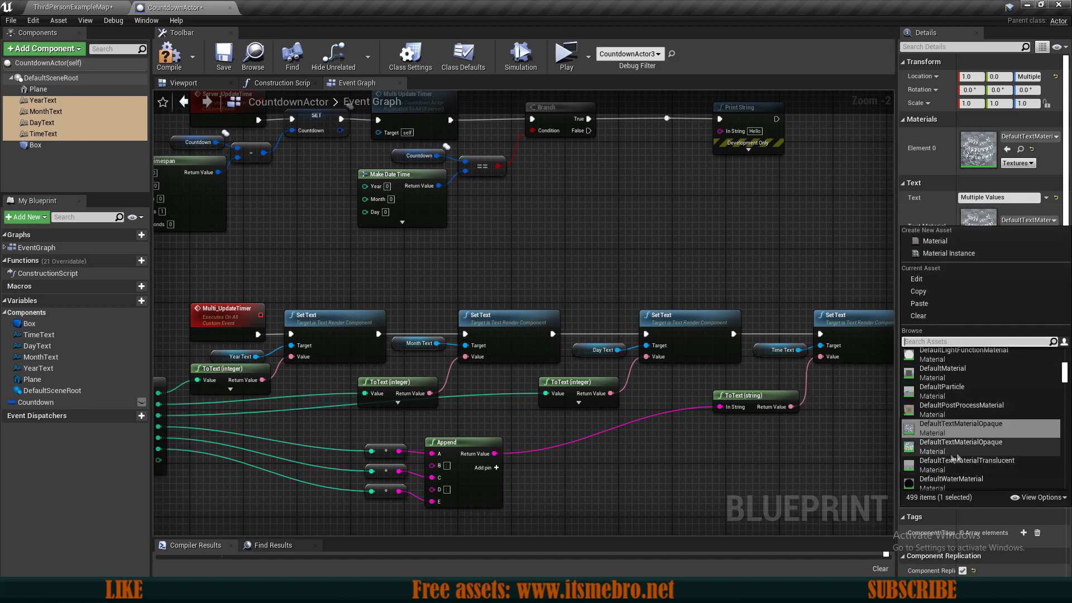
pyautogui.click(921, 445)
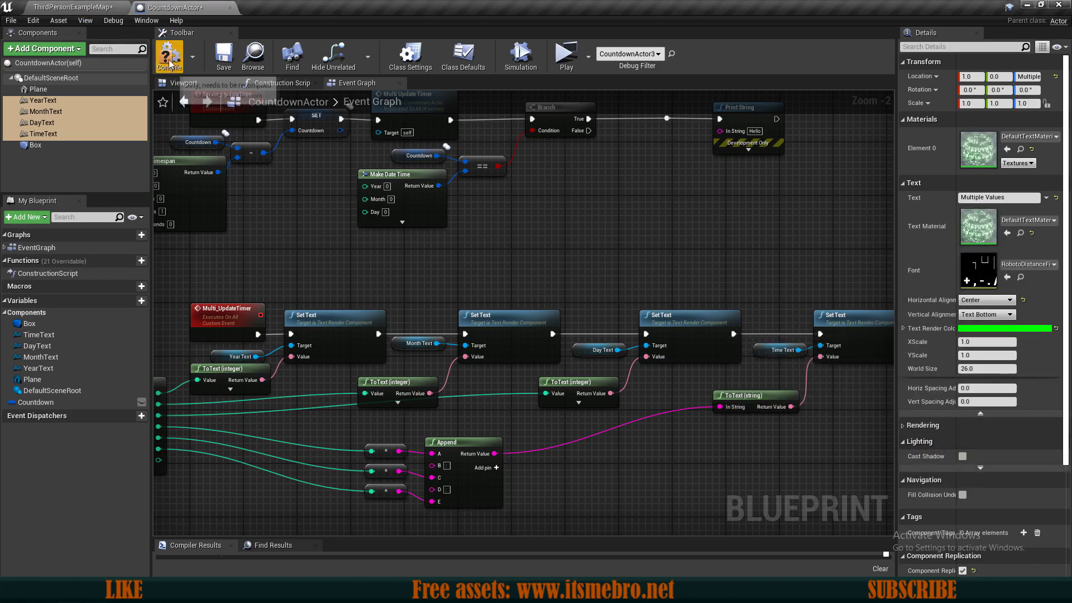
pyautogui.click(225, 55)
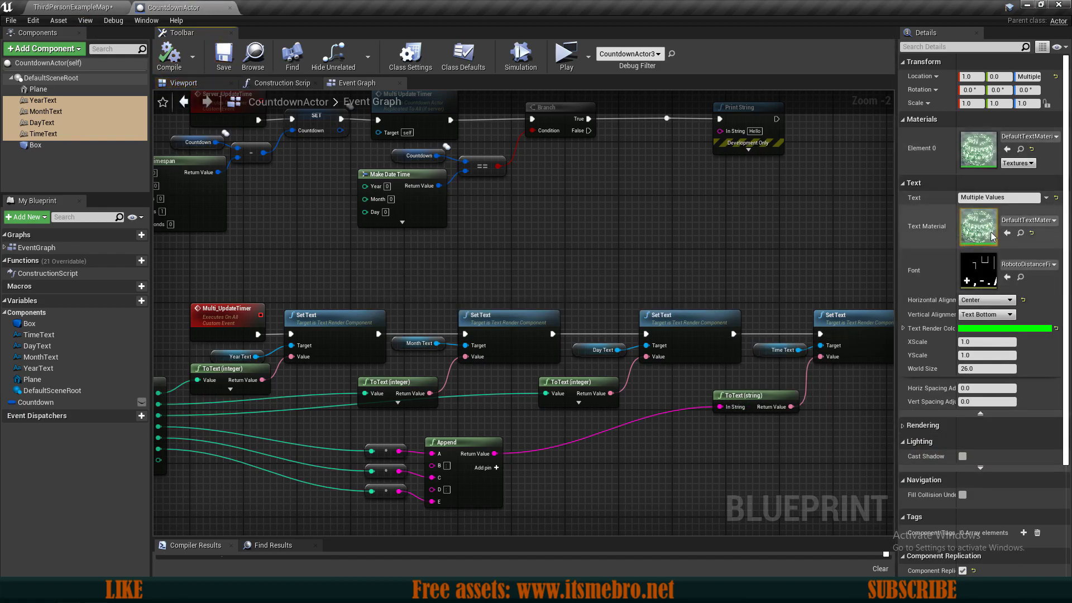
# Play ThirdPersonExampleMap and run the character around the three countdown panels to check the glowing text, ending the session when done.
pyautogui.click(33, 3)
pyautogui.click(472, 66)
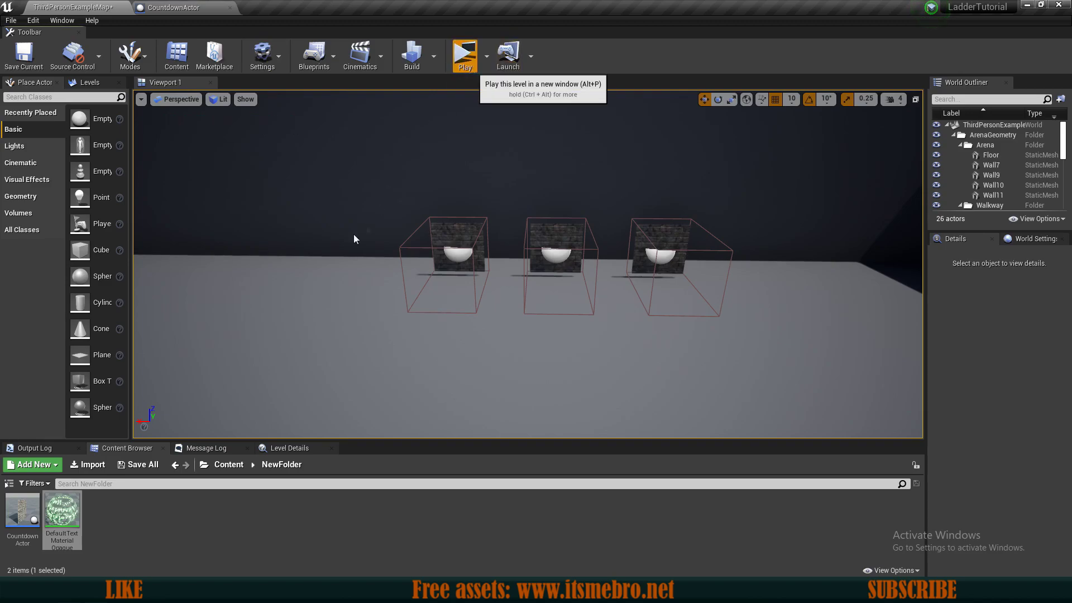
pyautogui.press('w')
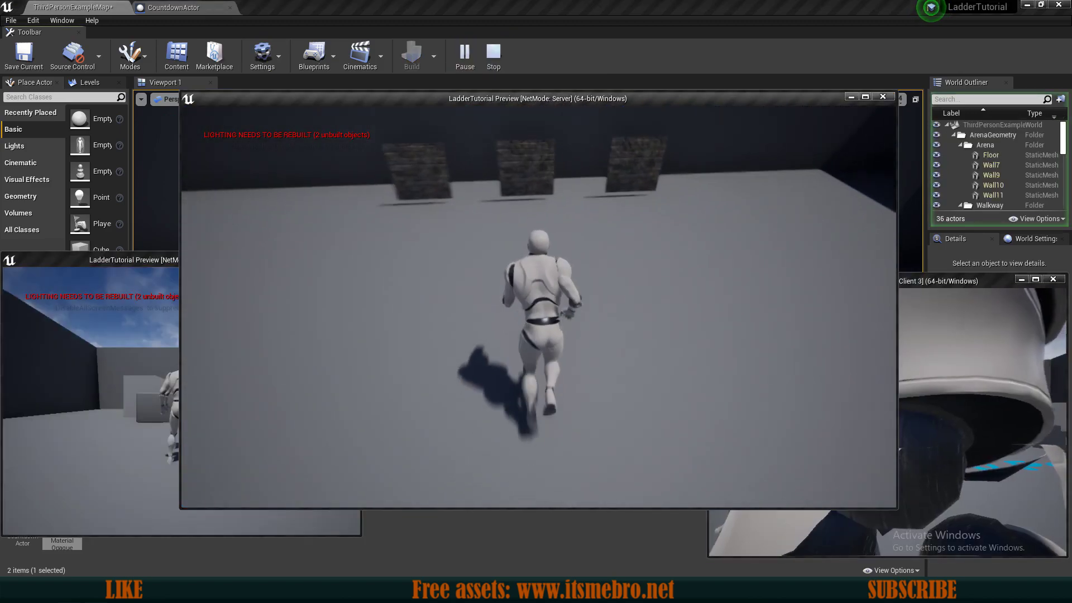
pyautogui.press('s')
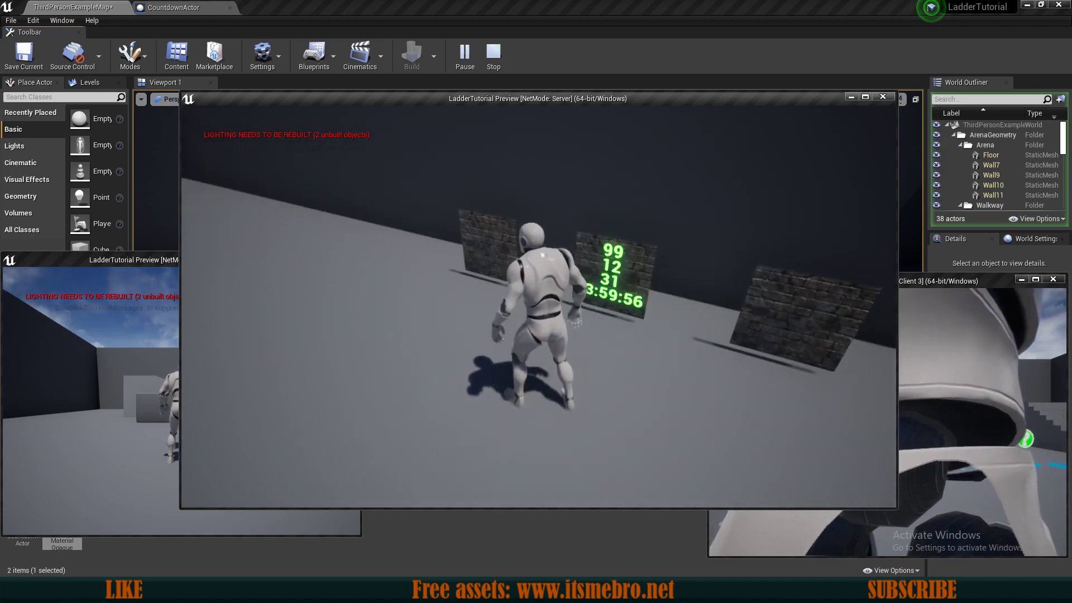
pyautogui.press('a')
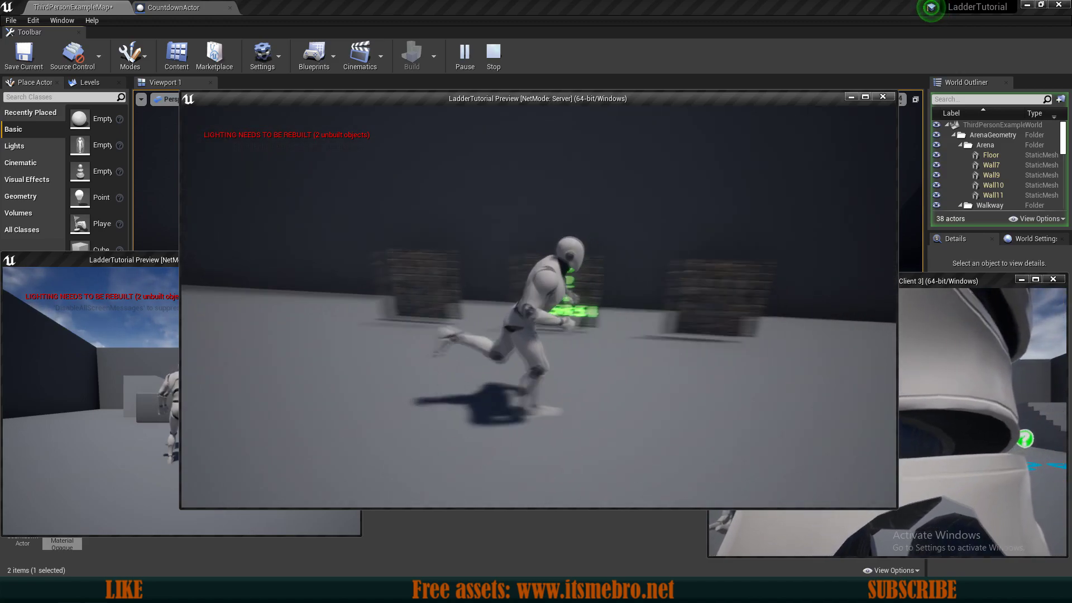
pyautogui.press('Escape')
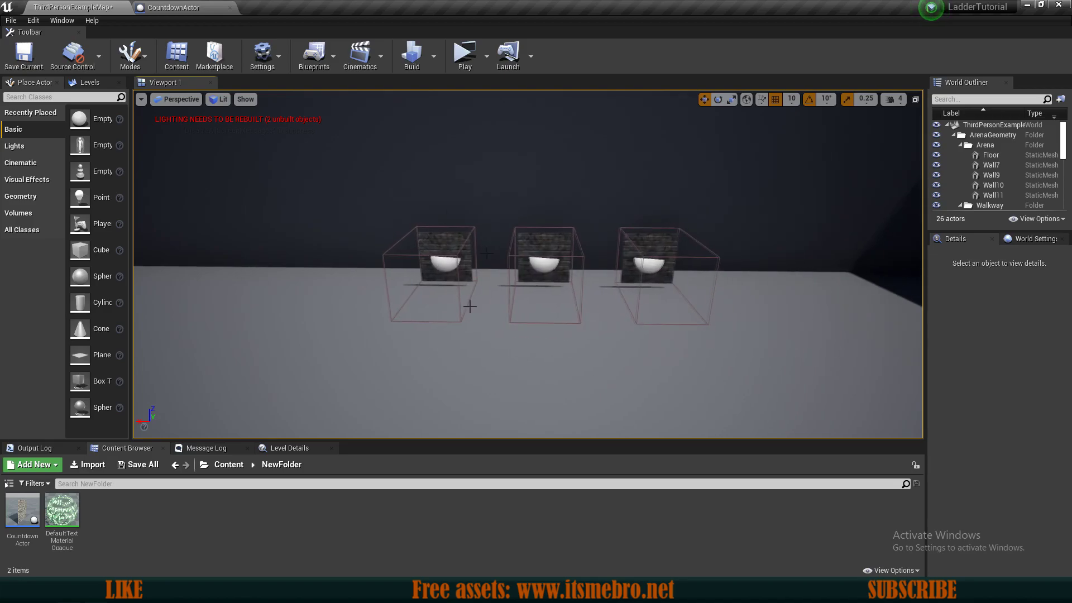
# Reopen the CountdownActor blueprint and add a Now date-time node near the Server_UpdateTime event.
pyautogui.doubleClick(22, 510)
pyautogui.scroll(3, 454, 316)
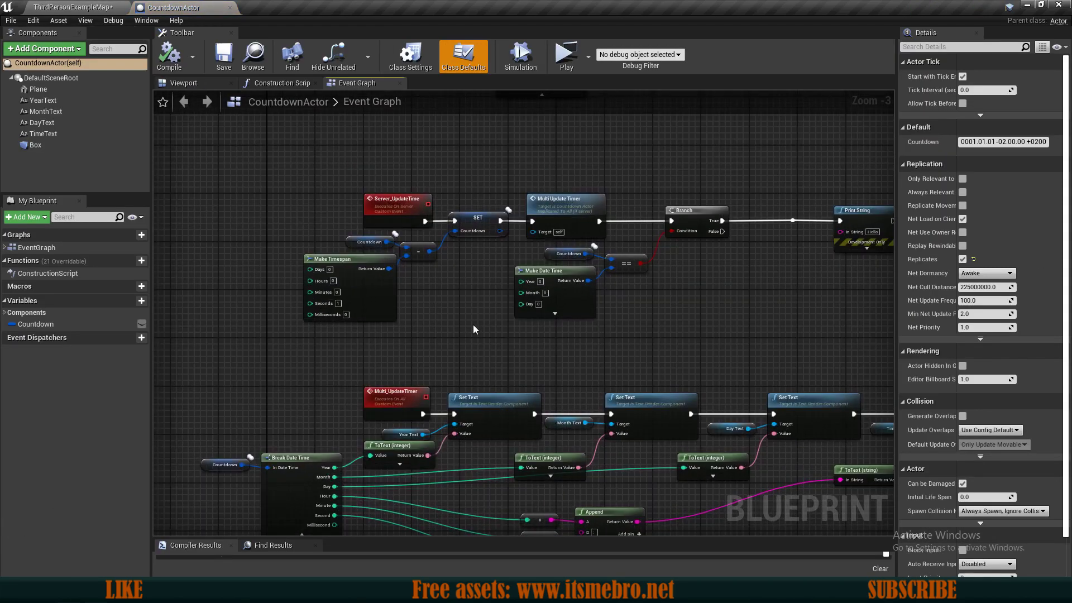
pyautogui.click(363, 274)
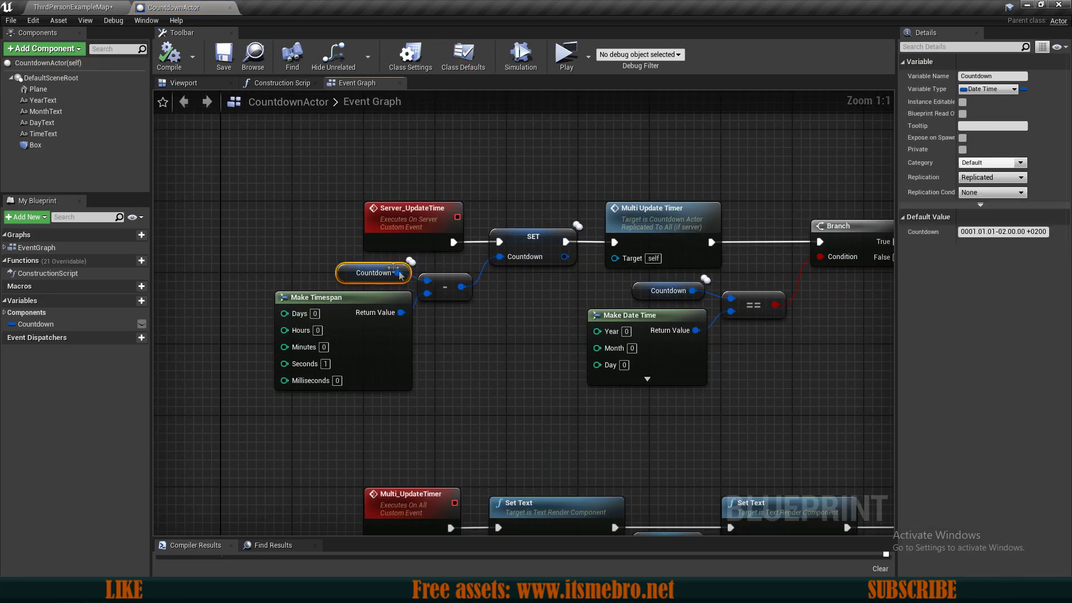
pyautogui.moveTo(470, 400); pyautogui.dragTo(660, 353, button='right')
pyautogui.scroll(1, 434, 338)
pyautogui.moveTo(445, 351); pyautogui.dragTo(437, 429, button='right')
pyautogui.moveTo(522, 306); pyautogui.dragTo(530, 414, button='right')
pyautogui.rightClick(464, 304)
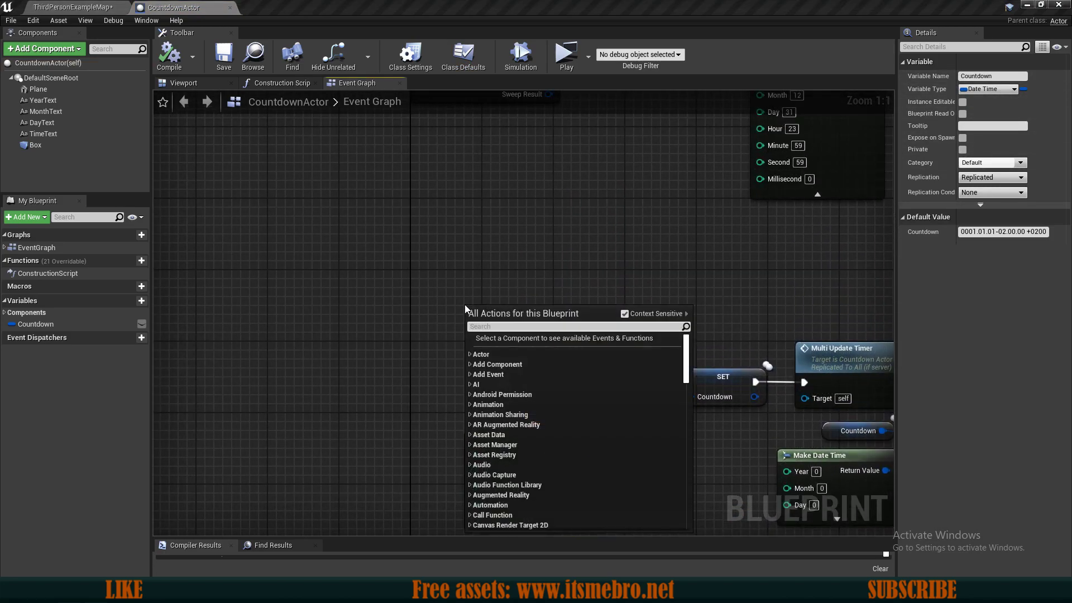
pyautogui.write('now')
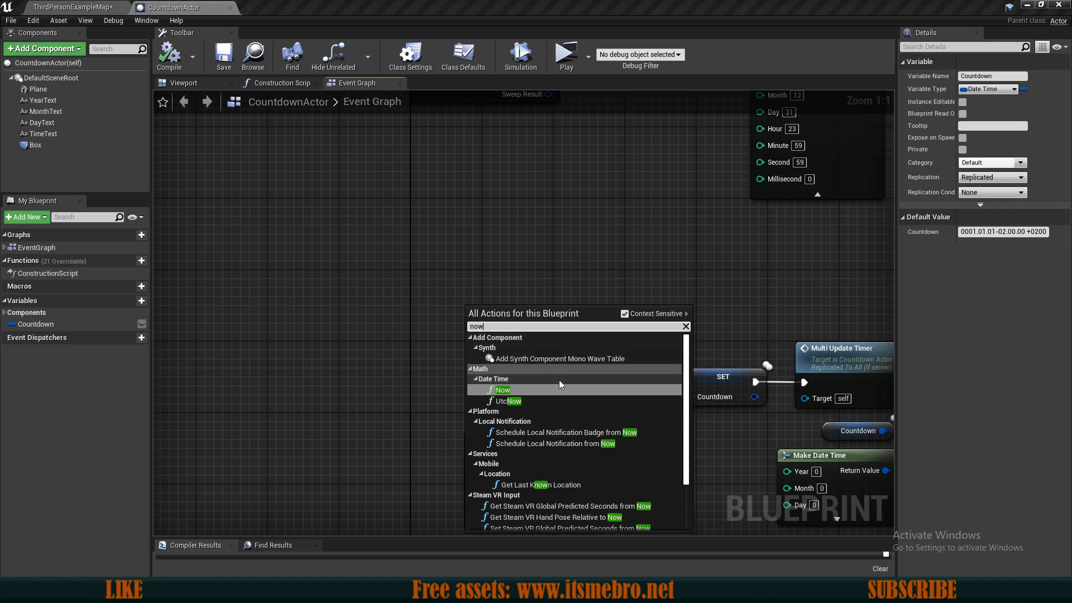
pyautogui.click(503, 389)
pyautogui.moveTo(484, 336); pyautogui.dragTo(447, 328)
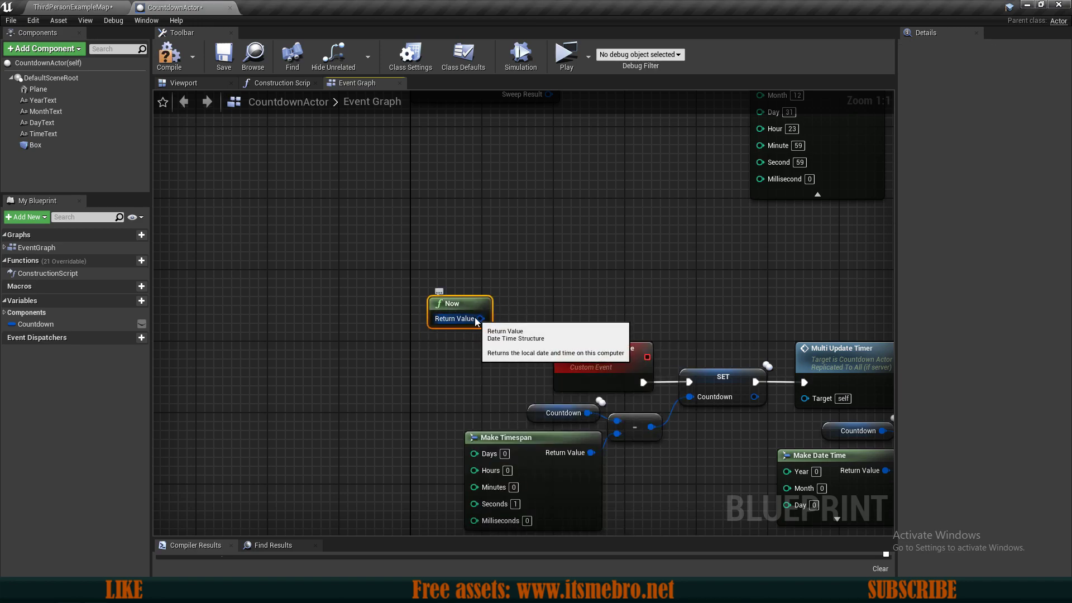
pyautogui.moveTo(452, 310); pyautogui.dragTo(441, 295)
# Move the Now node over to the Countdown equality check and expand that check's Make Date Time node to show all its time fields.
pyautogui.moveTo(531, 321); pyautogui.dragTo(374, 279, button='right')
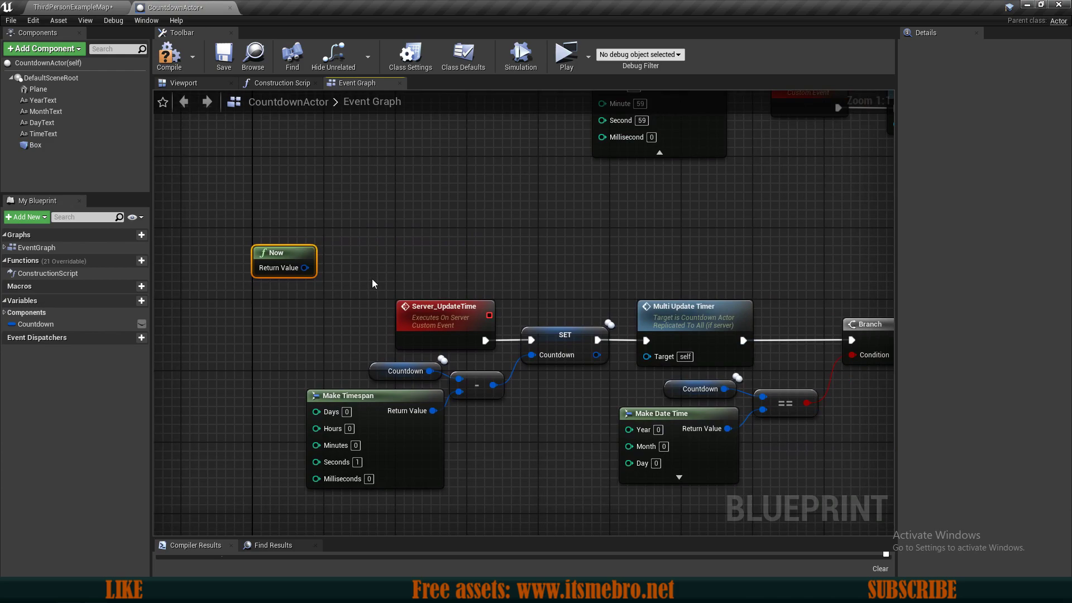
pyautogui.moveTo(284, 254); pyautogui.dragTo(561, 488)
pyautogui.moveTo(560, 487); pyautogui.dragTo(457, 374, button='right')
pyautogui.click(564, 377)
pyautogui.moveTo(623, 358); pyautogui.dragTo(369, 419, button='right')
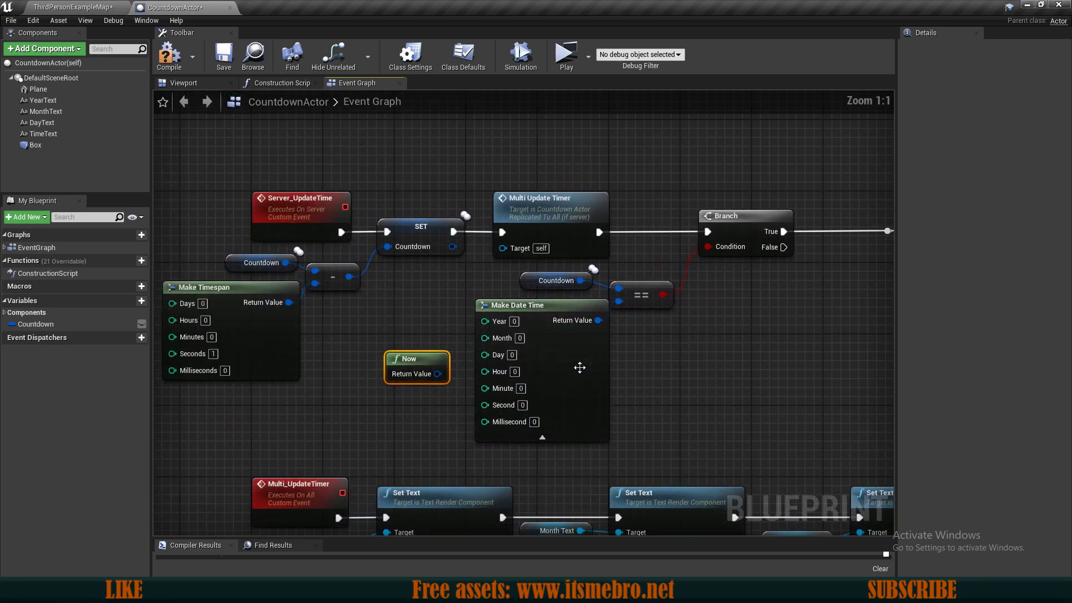
pyautogui.moveTo(579, 366); pyautogui.dragTo(568, 366)
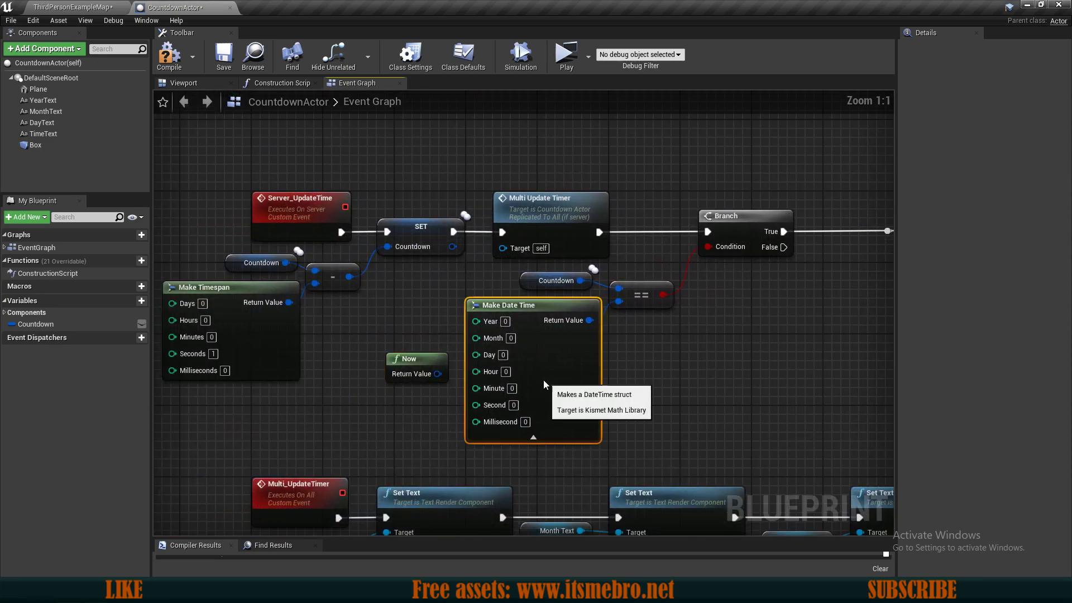
pyautogui.click(505, 321)
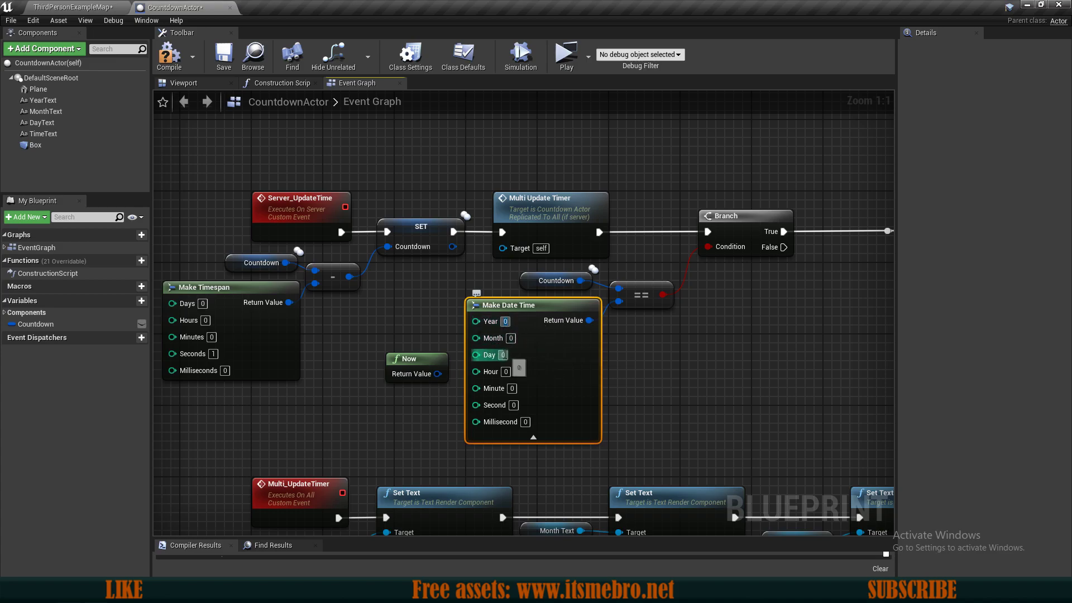
pyautogui.moveTo(420, 369); pyautogui.dragTo(738, 369)
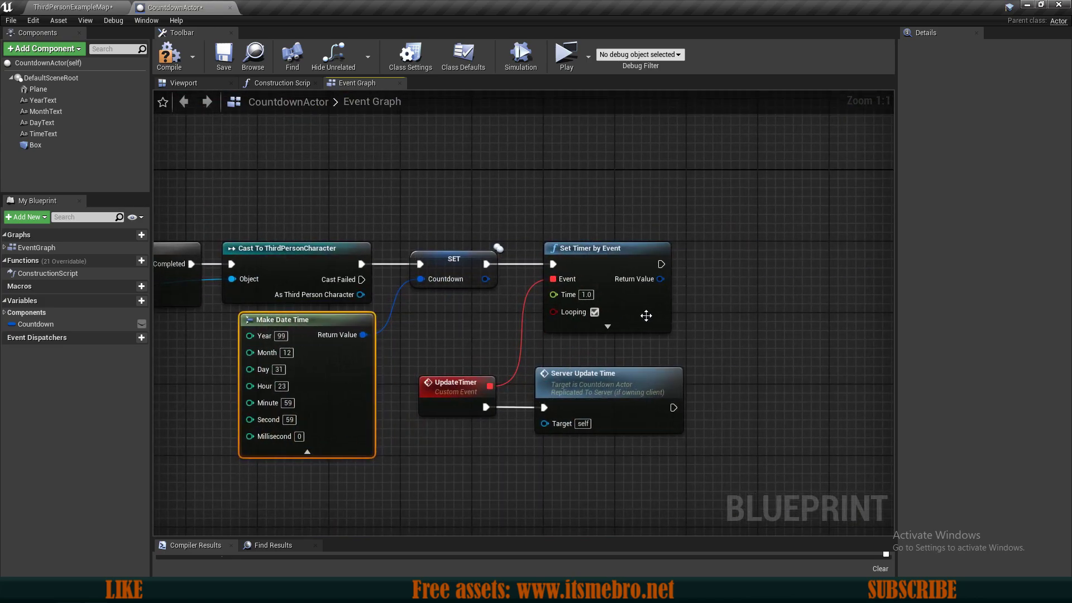
# Move the Make Date Time node that feeds the overlap event's Set Countdown farther below the cast node.
pyautogui.click(646, 315)
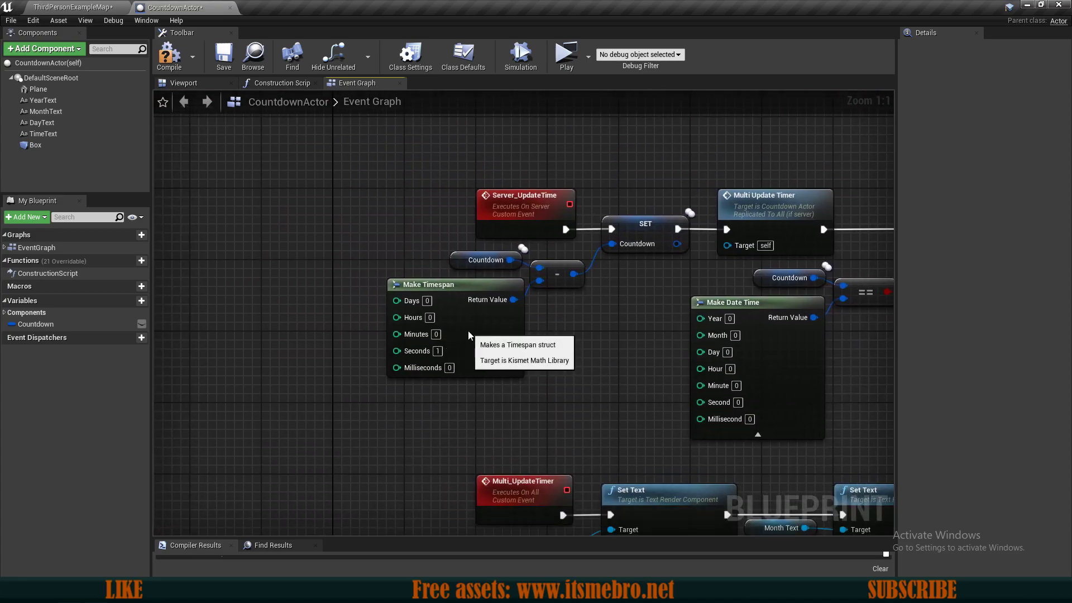
pyautogui.click(446, 339)
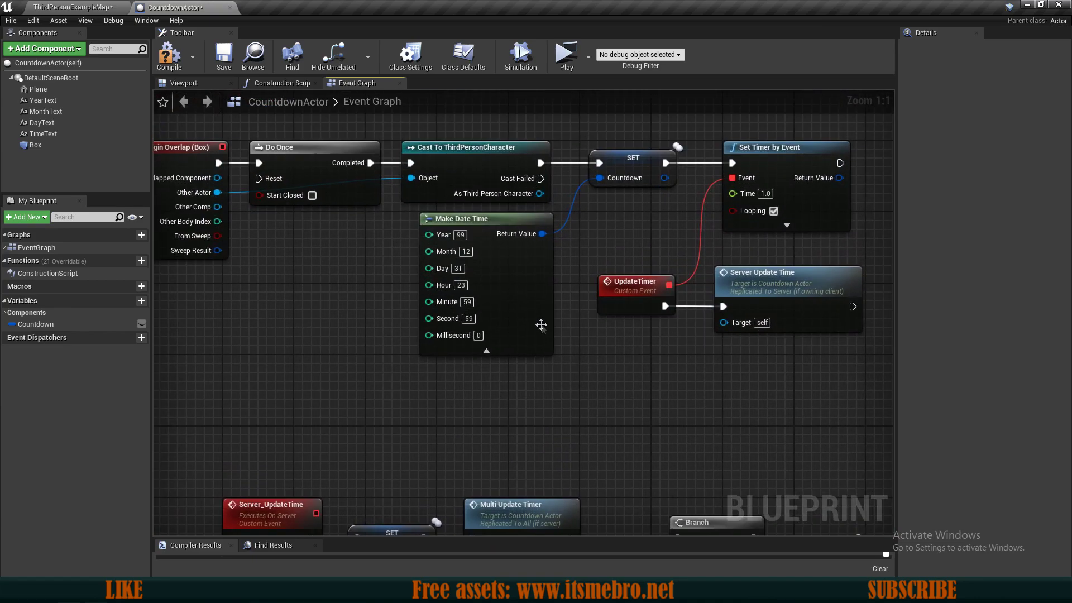
pyautogui.click(528, 275)
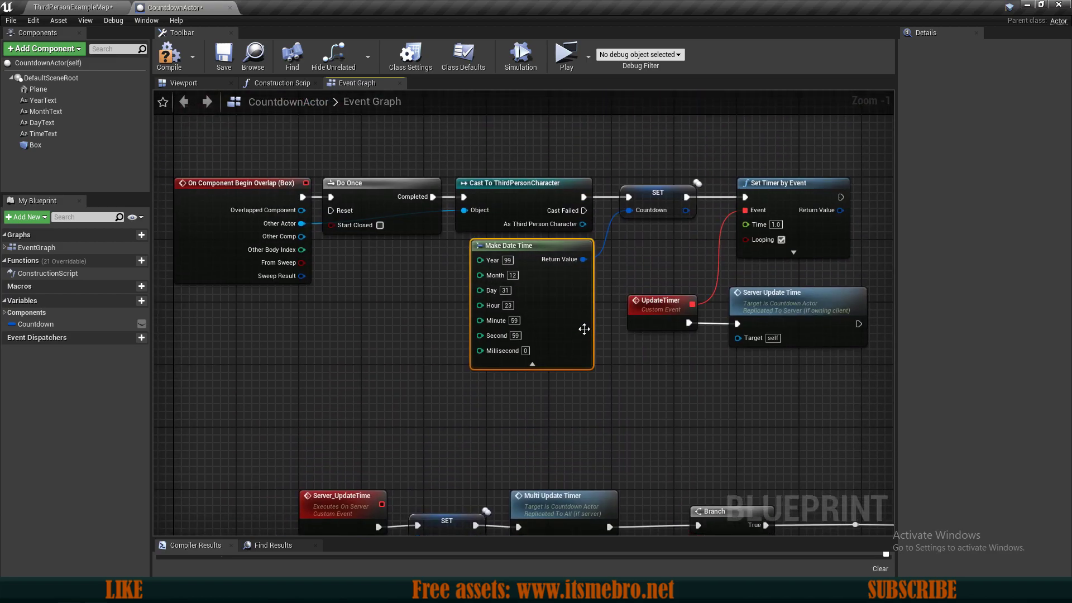
pyautogui.moveTo(580, 363); pyautogui.dragTo(664, 301, button='right')
pyautogui.scroll(1, 519, 368)
pyautogui.moveTo(499, 385); pyautogui.dragTo(535, 314, button='right')
pyautogui.moveTo(622, 297); pyautogui.dragTo(529, 400, button='right')
pyautogui.moveTo(539, 456); pyautogui.dragTo(529, 408, button='right')
pyautogui.moveTo(527, 382); pyautogui.dragTo(508, 400)
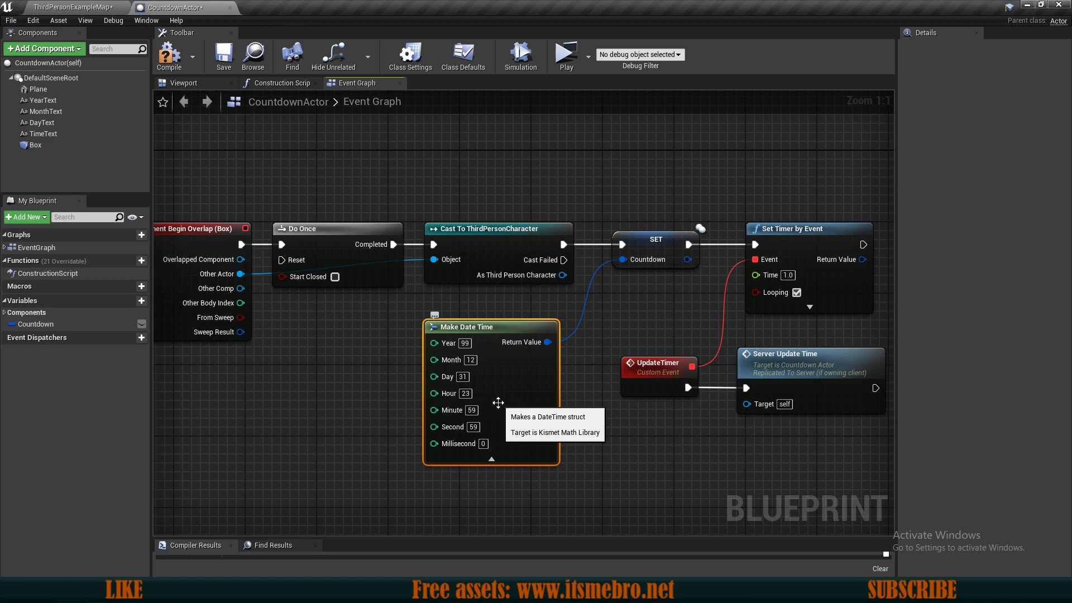
# Change the Countdown variable's type to Timespan, accept the type change, and compile the blueprint.
pyautogui.click(36, 324)
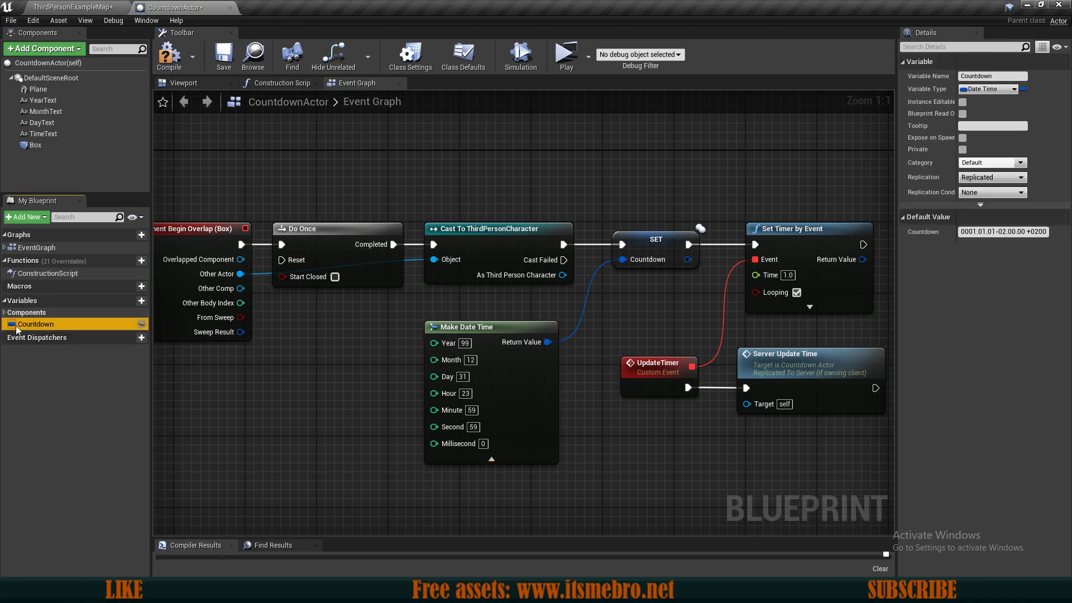
pyautogui.click(991, 90)
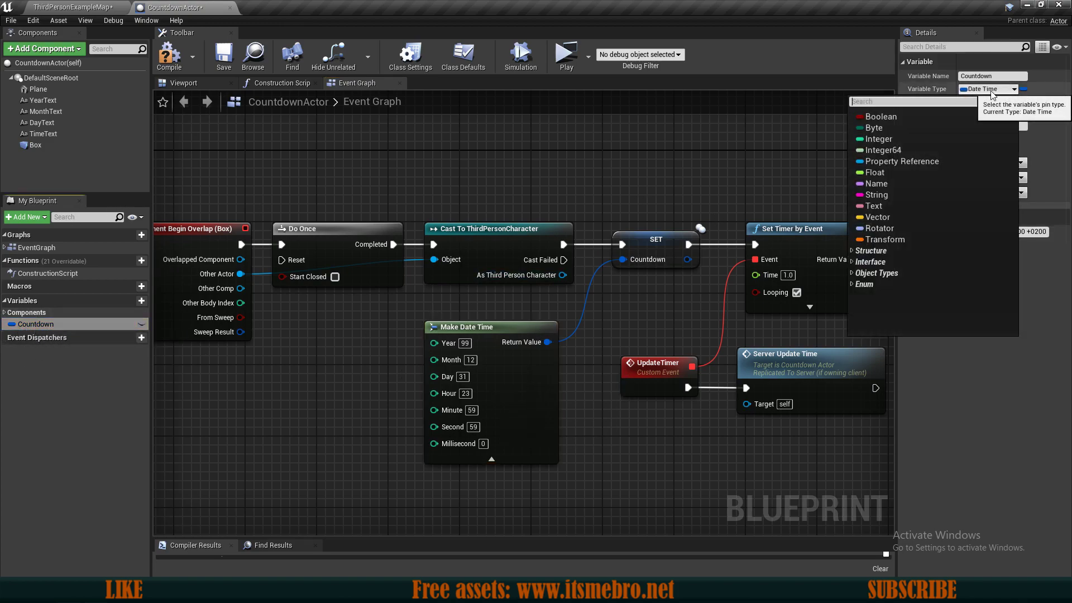
pyautogui.write('timesp')
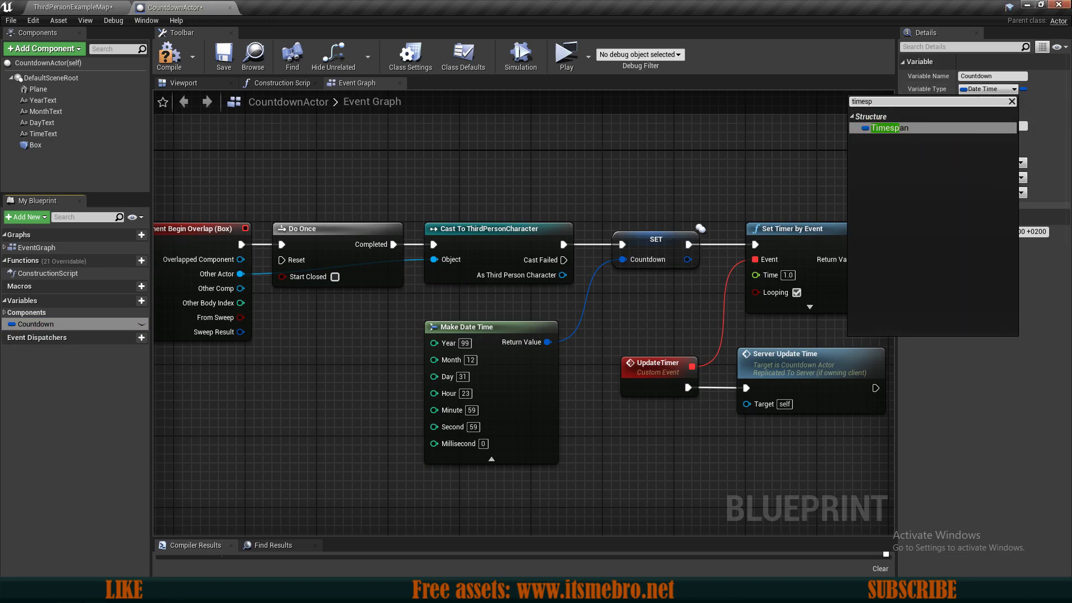
pyautogui.click(993, 125)
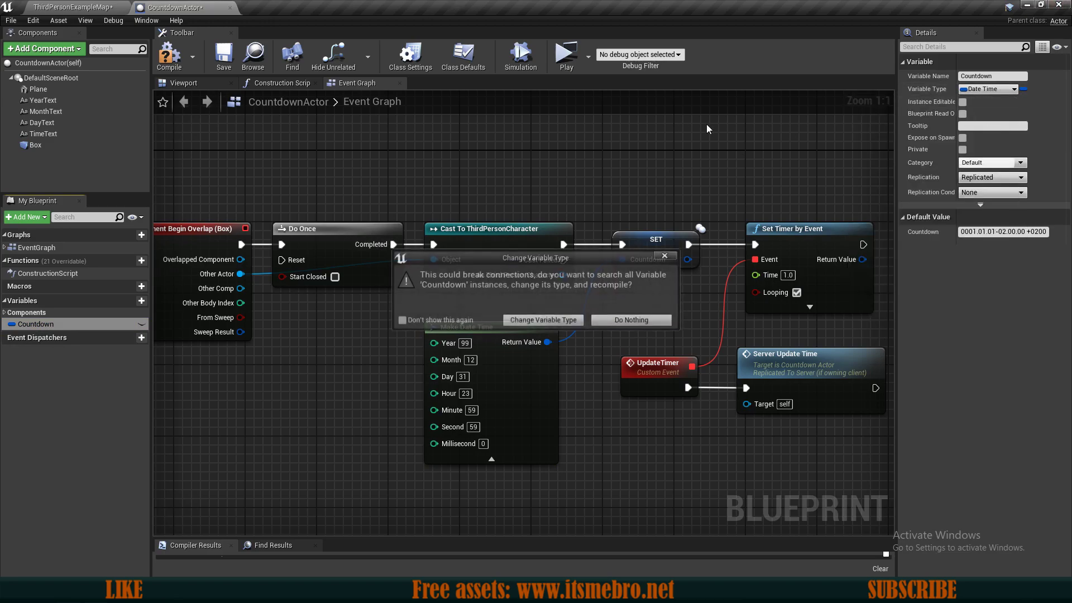
pyautogui.click(524, 323)
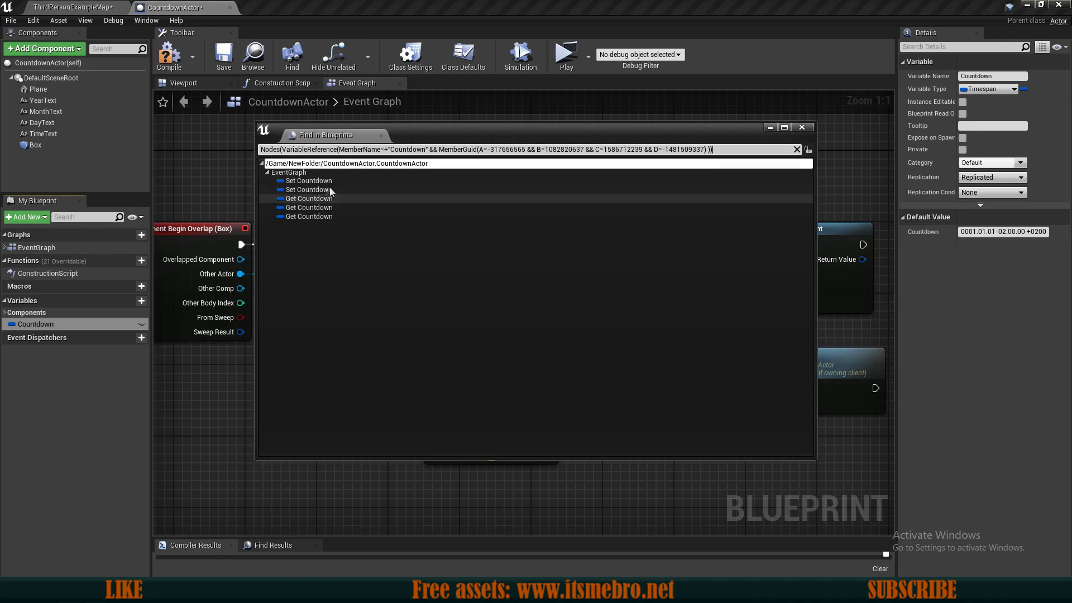
pyautogui.click(801, 127)
pyautogui.click(169, 56)
pyautogui.moveTo(399, 539)
pyautogui.mouseDown()
pyautogui.moveTo(421, 411)
pyautogui.moveTo(410, 524)
pyautogui.mouseUp()
# Replace the Make Date Time node feeding the overlap event's Set Countdown with a Make Timespan node below the cast.
pyautogui.moveTo(585, 239); pyautogui.dragTo(437, 437, button='right')
pyautogui.click(409, 412)
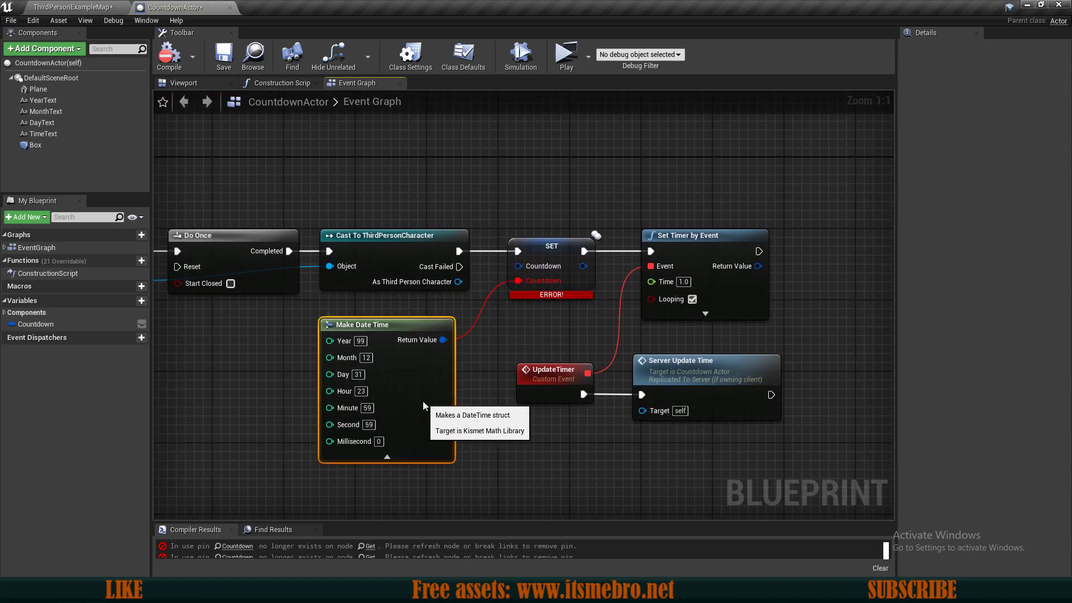
pyautogui.press('Delete')
pyautogui.moveTo(504, 349); pyautogui.dragTo(567, 353, button='right')
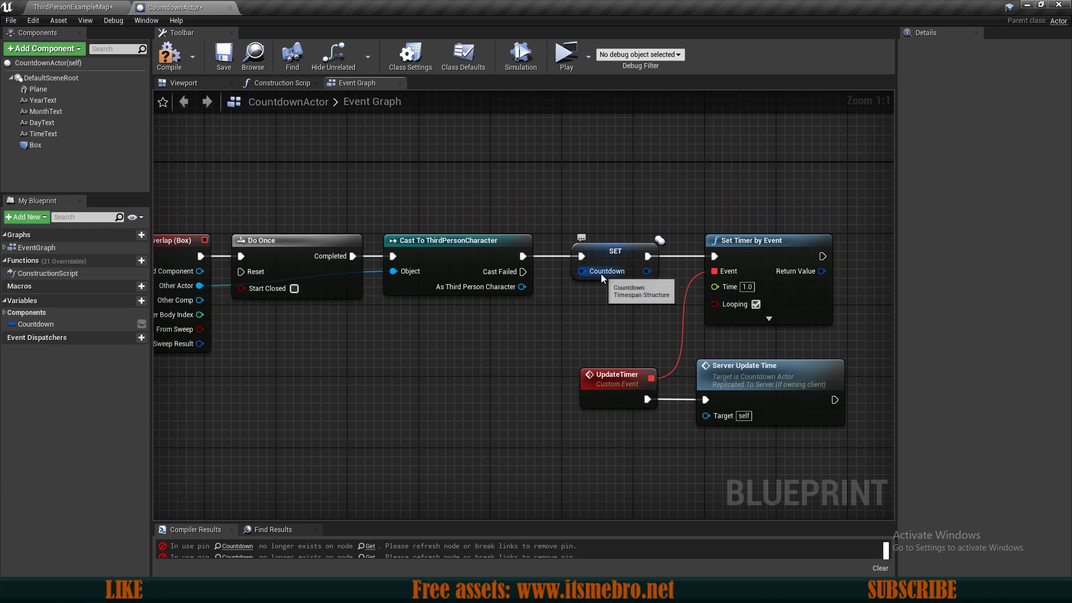
pyautogui.moveTo(602, 276); pyautogui.dragTo(468, 383)
pyautogui.click(512, 285)
pyautogui.moveTo(527, 436); pyautogui.dragTo(447, 366)
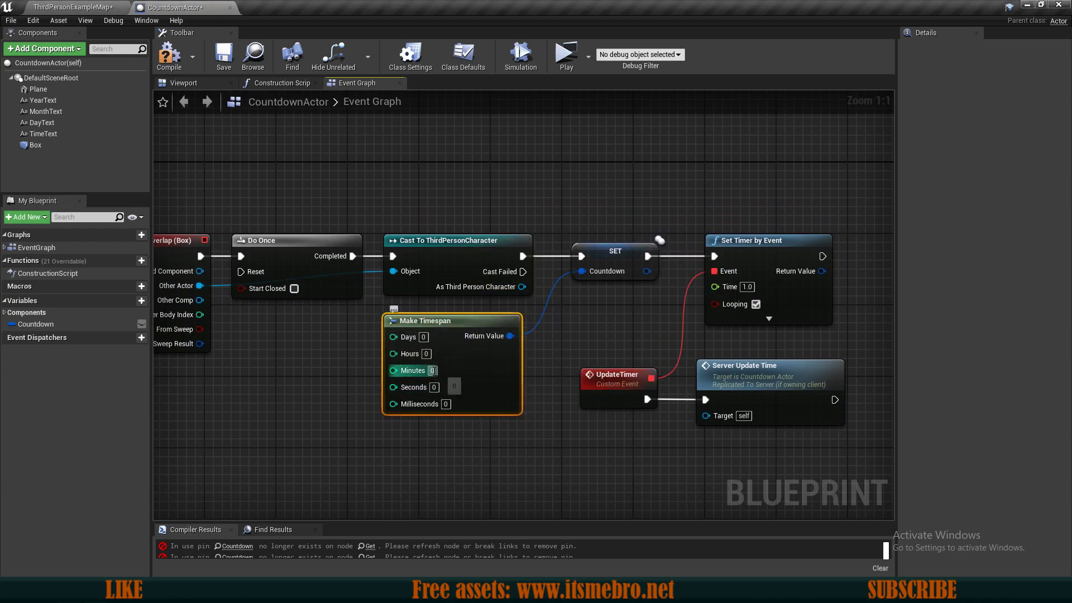
pyautogui.click(533, 464)
# Replace Server_UpdateTime's subtraction with Timespan - Timespan, subtracting the one-second Make Timespan from Countdown and feeding Set Countdown.
pyautogui.moveTo(534, 465); pyautogui.dragTo(628, 427, button='right')
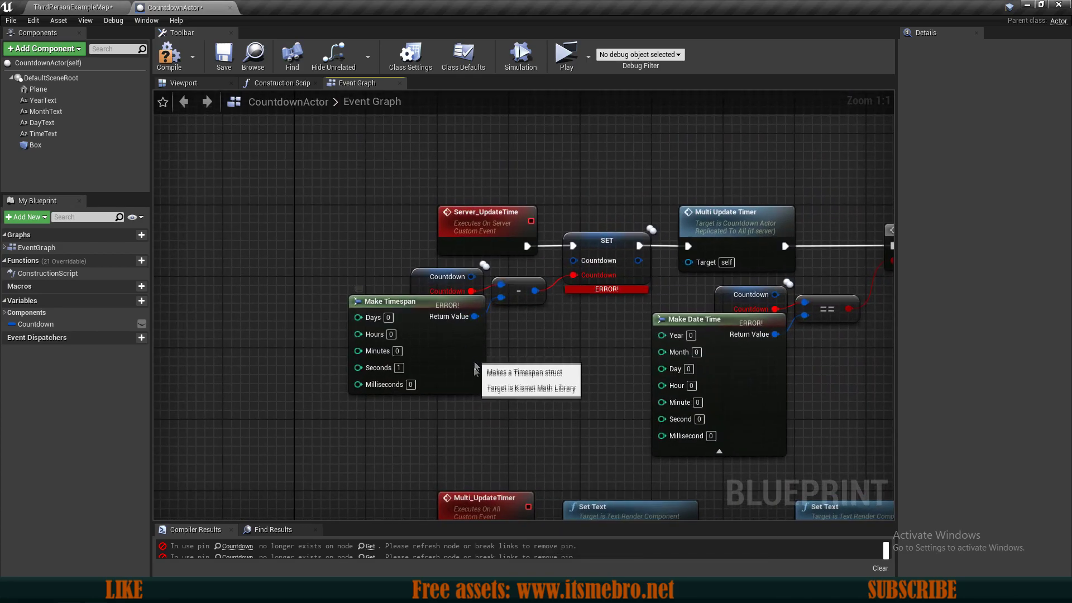
pyautogui.click(476, 364)
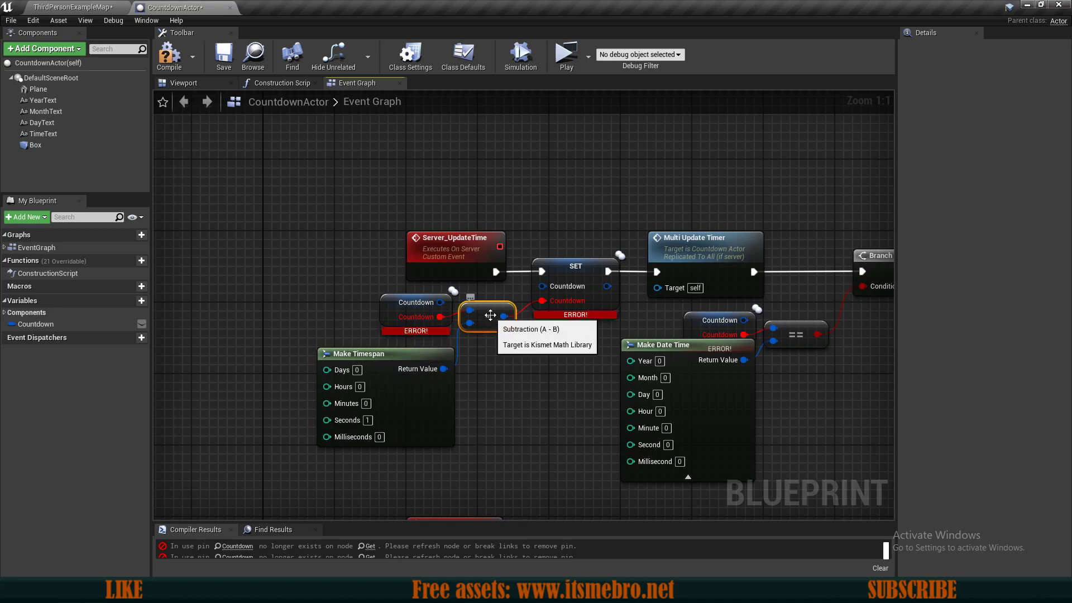
pyautogui.press('Delete')
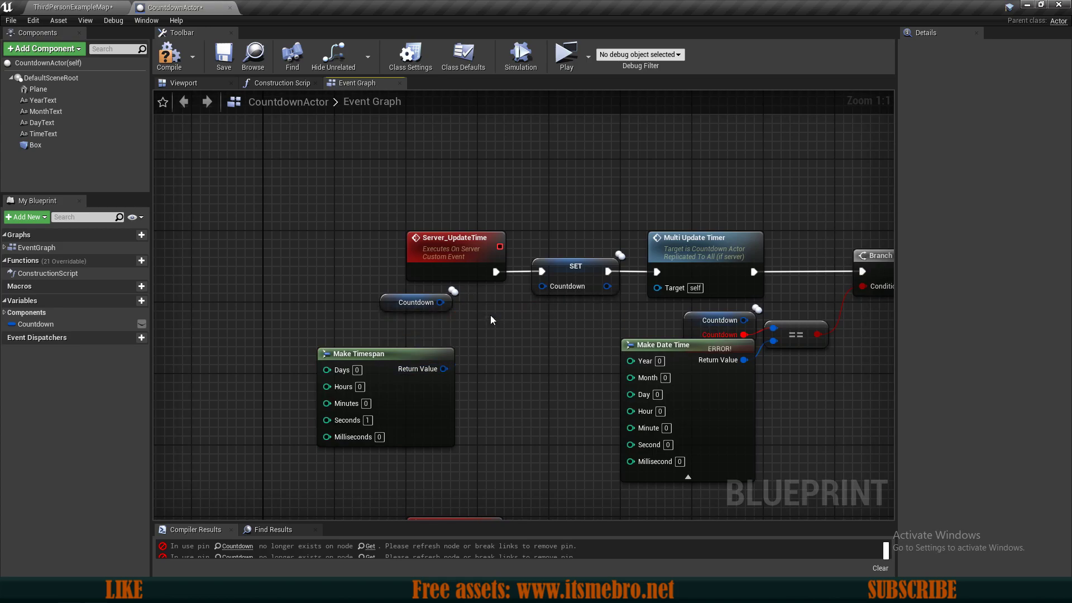
pyautogui.moveTo(440, 302); pyautogui.dragTo(472, 316)
pyautogui.write('-')
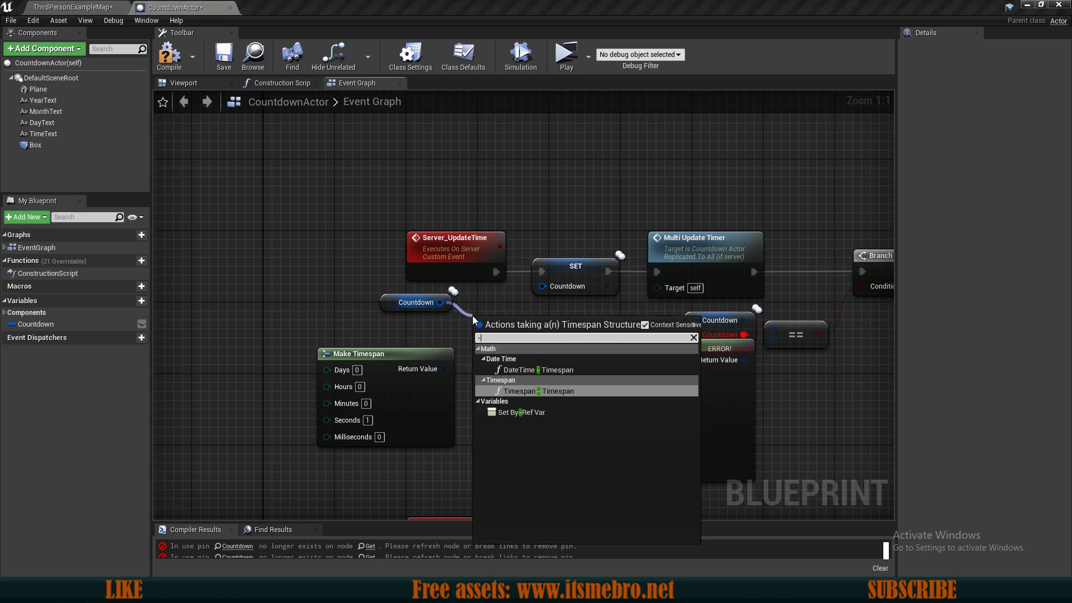
pyautogui.click(555, 390)
pyautogui.moveTo(479, 341); pyautogui.dragTo(444, 369)
pyautogui.click(353, 420)
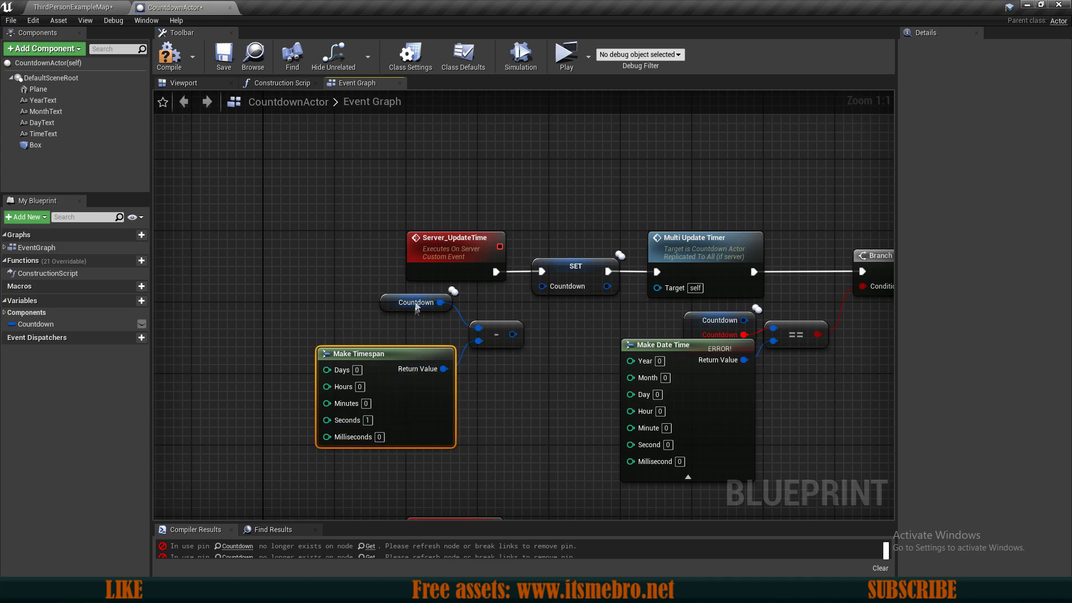
pyautogui.moveTo(512, 335); pyautogui.dragTo(541, 286)
pyautogui.click(586, 272)
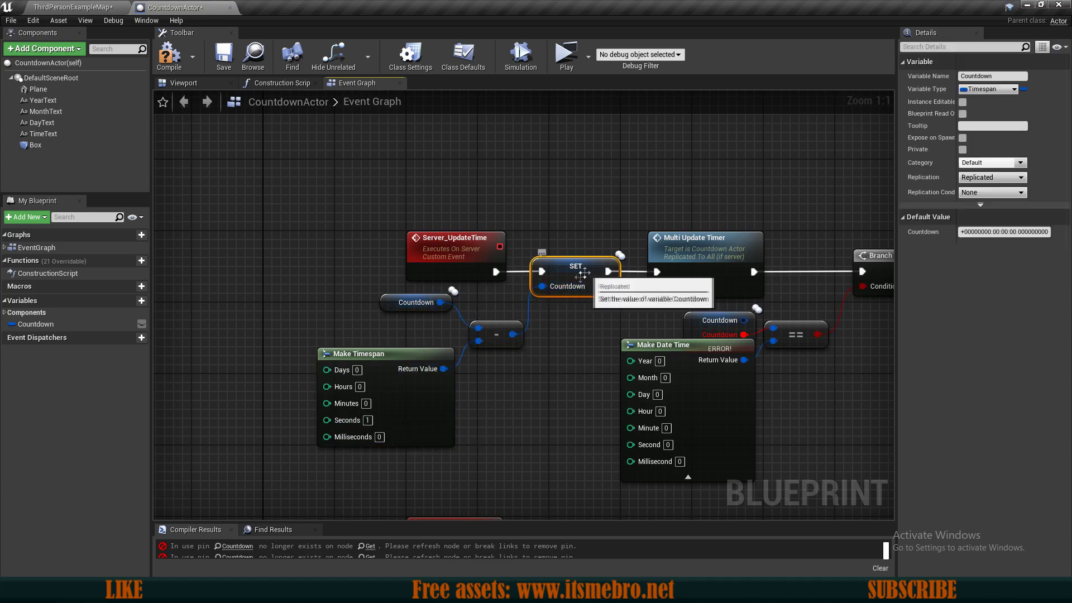
# Delete the Make Date Time node and the date-time equality node that feed the Branch condition after Multi Update Timer.
pyautogui.moveTo(591, 385); pyautogui.dragTo(486, 354, button='right')
pyautogui.moveTo(633, 353); pyautogui.dragTo(497, 365, button='right')
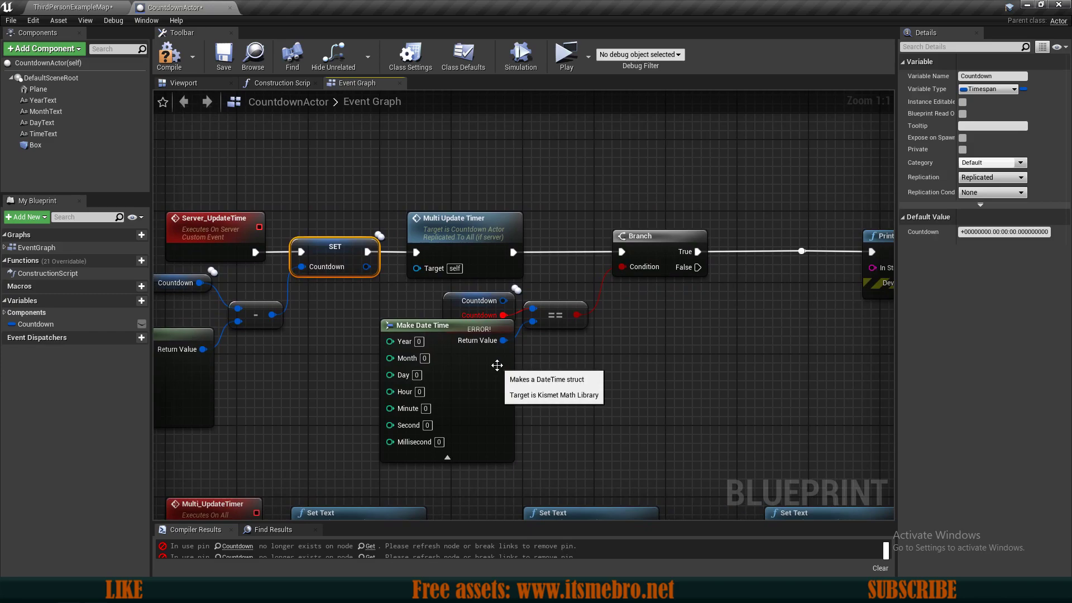
pyautogui.moveTo(494, 386); pyautogui.dragTo(492, 398)
pyautogui.moveTo(485, 407); pyautogui.dragTo(457, 413, button='right')
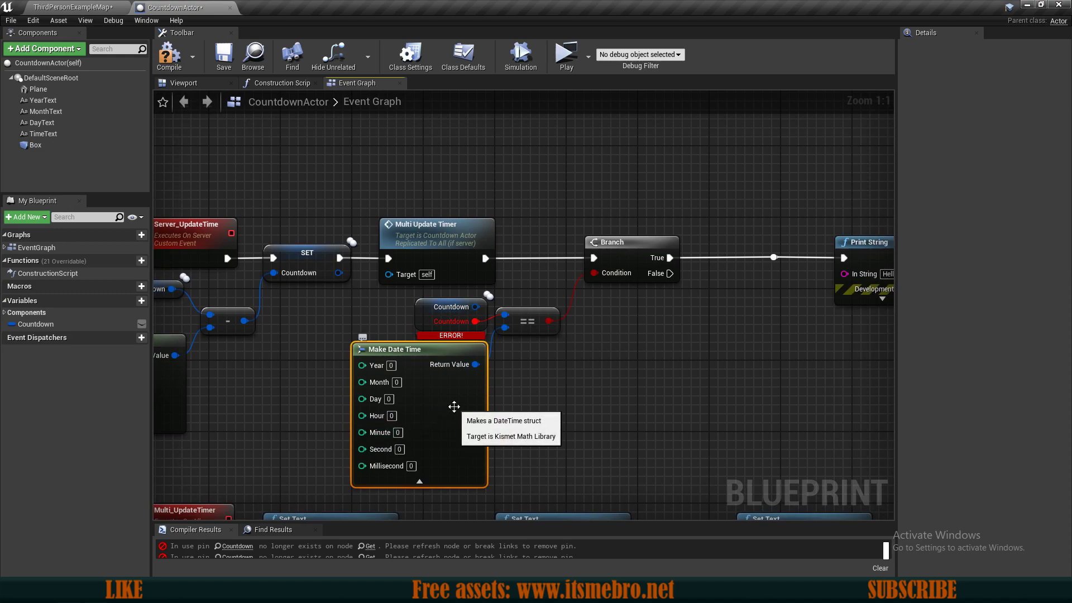
pyautogui.press('Delete')
pyautogui.click(529, 322)
pyautogui.press('Delete')
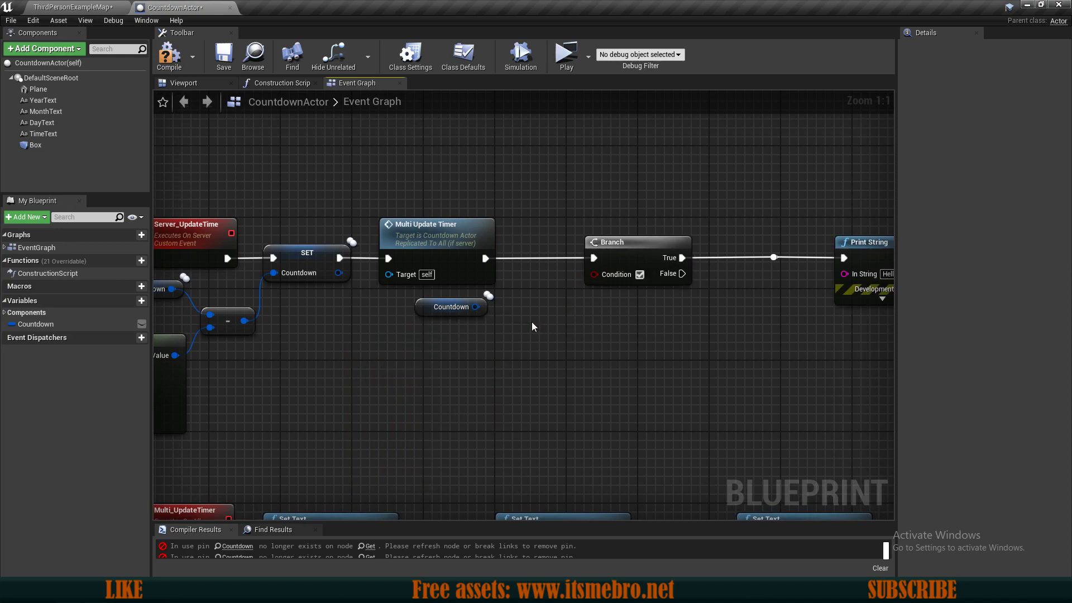
# Compare Countdown with a zero Make Timespan using an Equal (Timespan) node and connect the result to the Branch condition.
pyautogui.moveTo(513, 322); pyautogui.dragTo(516, 323)
pyautogui.write('==')
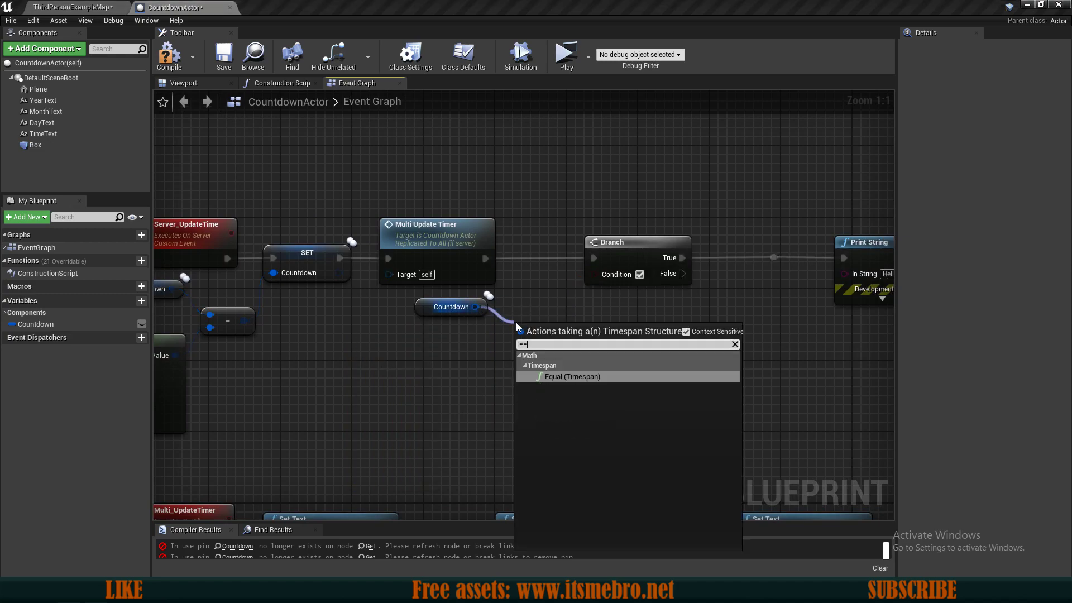
pyautogui.click(585, 378)
pyautogui.moveTo(514, 336); pyautogui.dragTo(425, 347)
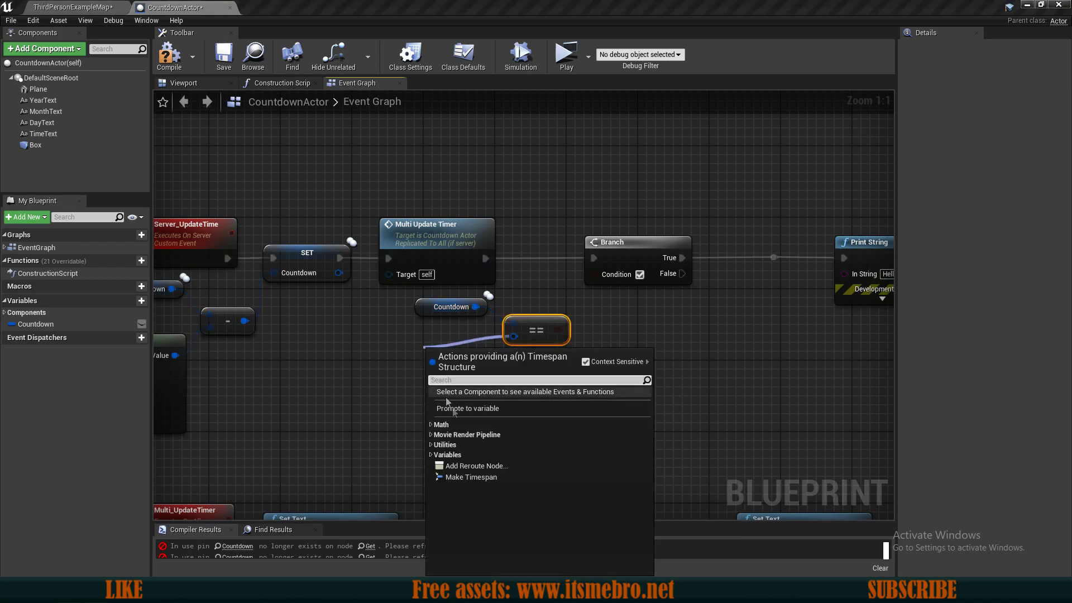
pyautogui.click(466, 476)
pyautogui.moveTo(502, 416); pyautogui.dragTo(444, 389)
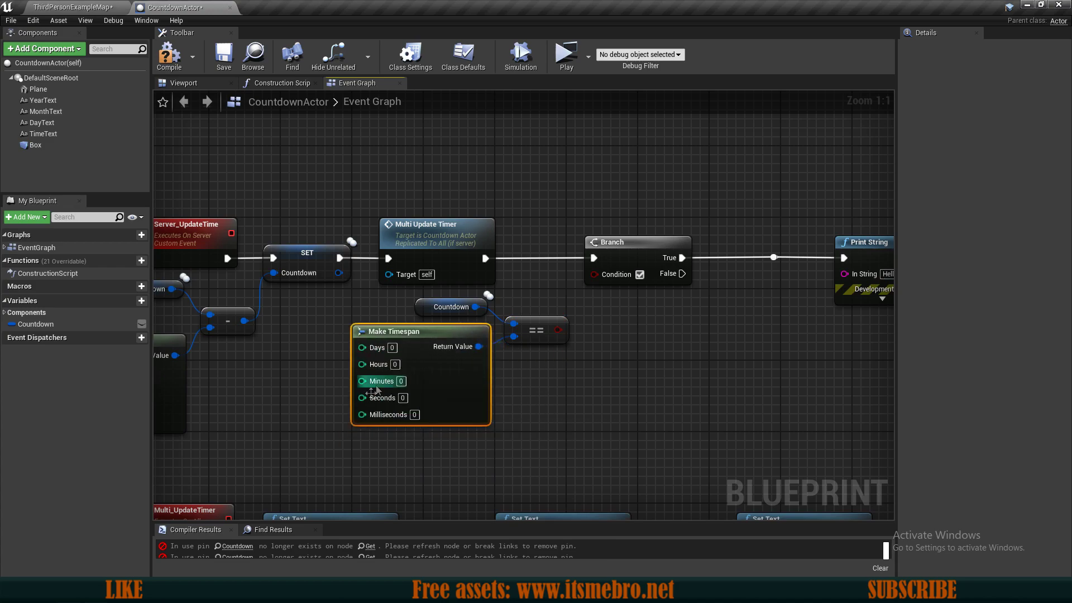
pyautogui.moveTo(504, 331); pyautogui.dragTo(504, 323)
pyautogui.click(419, 303)
pyautogui.moveTo(509, 333); pyautogui.dragTo(381, 341, button='right')
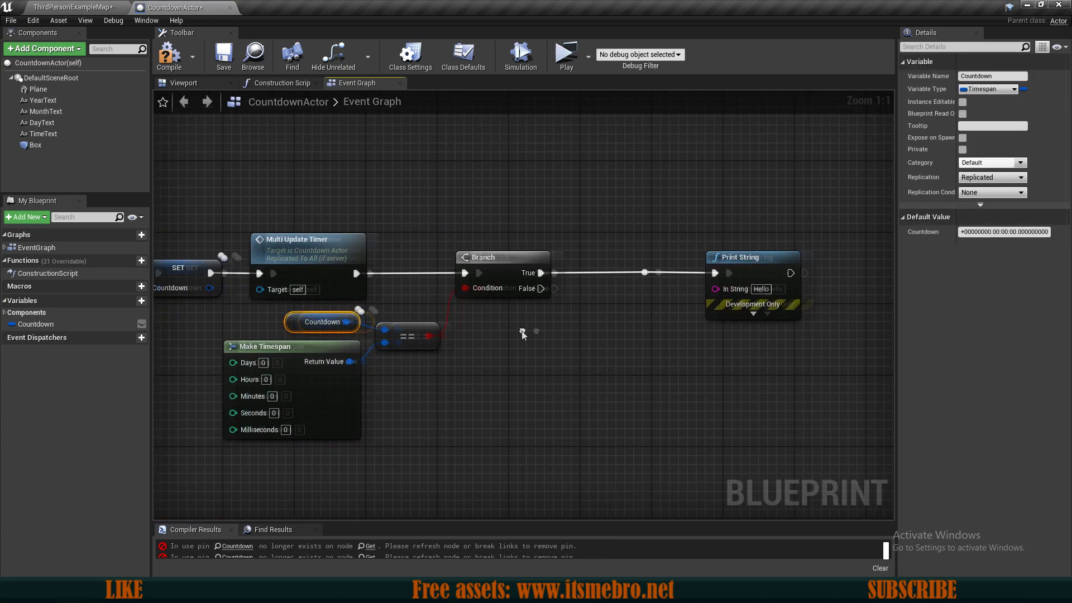
pyautogui.click(735, 272)
# Add a Break Timespan node to the Countdown getter near Multi_UpdateTimer, above the old Break Date Time node.
pyautogui.scroll(-3, 501, 375)
pyautogui.moveTo(500, 375); pyautogui.dragTo(604, 219, button='right')
pyautogui.scroll(1, 604, 219)
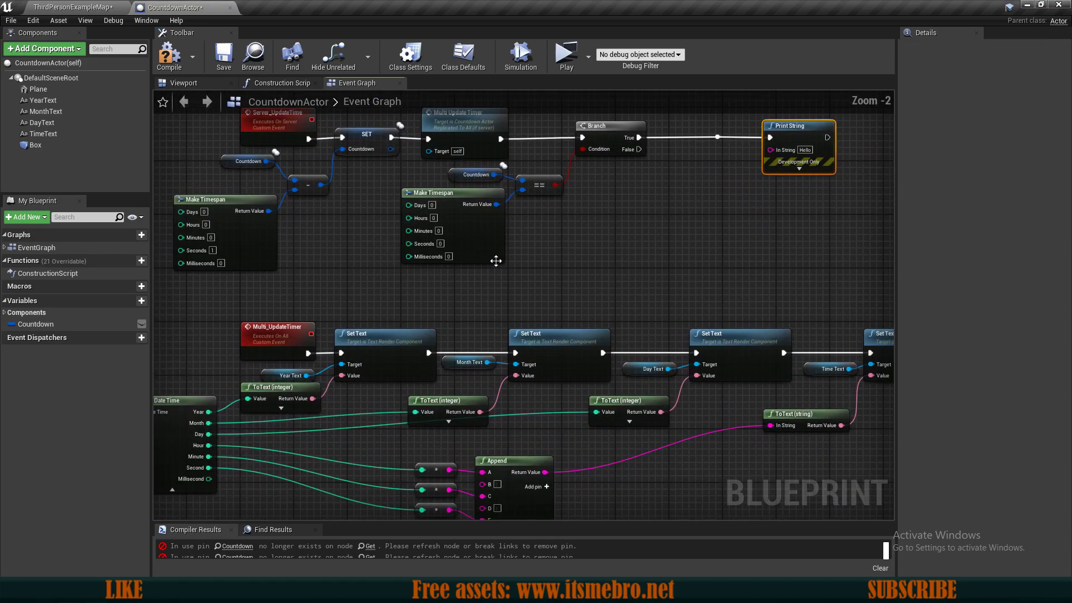
pyautogui.moveTo(369, 326); pyautogui.dragTo(574, 276, button='right')
pyautogui.scroll(2, 527, 330)
pyautogui.moveTo(621, 403); pyautogui.dragTo(780, 336, button='right')
pyautogui.moveTo(481, 348); pyautogui.dragTo(471, 466)
pyautogui.moveTo(396, 308); pyautogui.dragTo(448, 300)
pyautogui.click(494, 406)
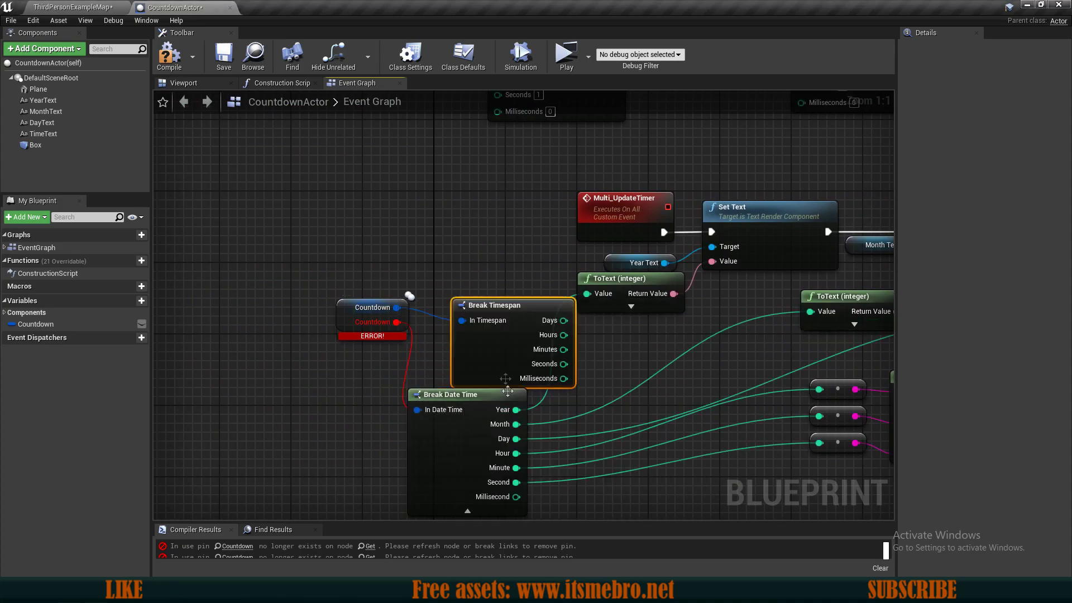
pyautogui.moveTo(496, 343); pyautogui.dragTo(454, 324)
# Transfer the day, hour, minute and second wires to the matching Break Timespan outputs and delete the Break Date Time node.
pyautogui.moveTo(550, 374); pyautogui.dragTo(509, 366, button='right')
pyautogui.keyDown('ctrl'); pyautogui.moveTo(477, 432); pyautogui.dragTo(487, 296); pyautogui.keyUp('ctrl')
pyautogui.keyDown('ctrl'); pyautogui.moveTo(478, 448); pyautogui.dragTo(487, 310); pyautogui.keyUp('ctrl')
pyautogui.keyDown('ctrl'); pyautogui.moveTo(477, 461); pyautogui.dragTo(481, 338); pyautogui.keyUp('ctrl')
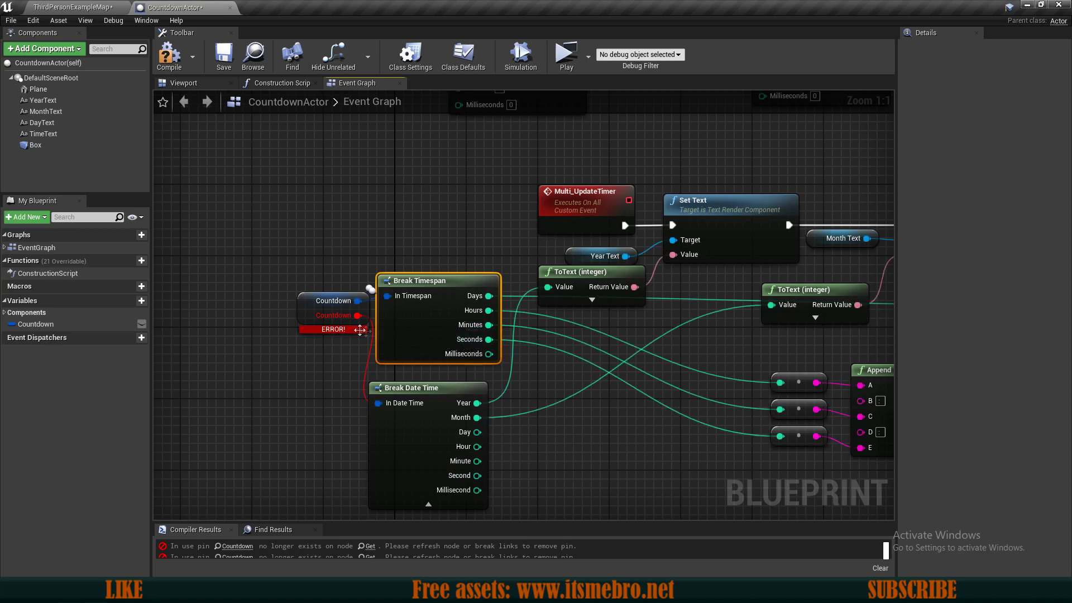
pyautogui.click(387, 450)
pyautogui.press('Delete')
# Move the Countdown getter and Break Timespan node lower, level with the conversion nodes feeding Append.
pyautogui.moveTo(400, 457); pyautogui.dragTo(352, 479, button='right')
pyautogui.moveTo(244, 244); pyautogui.dragTo(403, 429)
pyautogui.moveTo(493, 392); pyautogui.dragTo(347, 383, button='right')
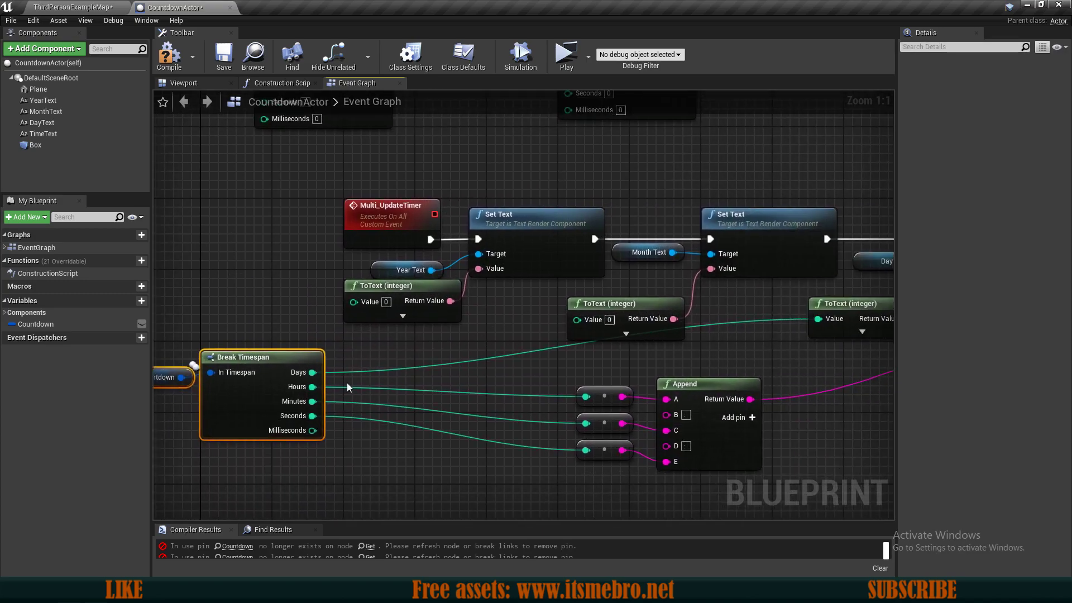
# Review the year and month ToText nodes and the rest of the Timespan graph, and compile CountdownActor.
pyautogui.moveTo(428, 335); pyautogui.dragTo(620, 316)
pyautogui.moveTo(528, 348); pyautogui.dragTo(351, 342, button='right')
pyautogui.scroll(-1, 351, 341)
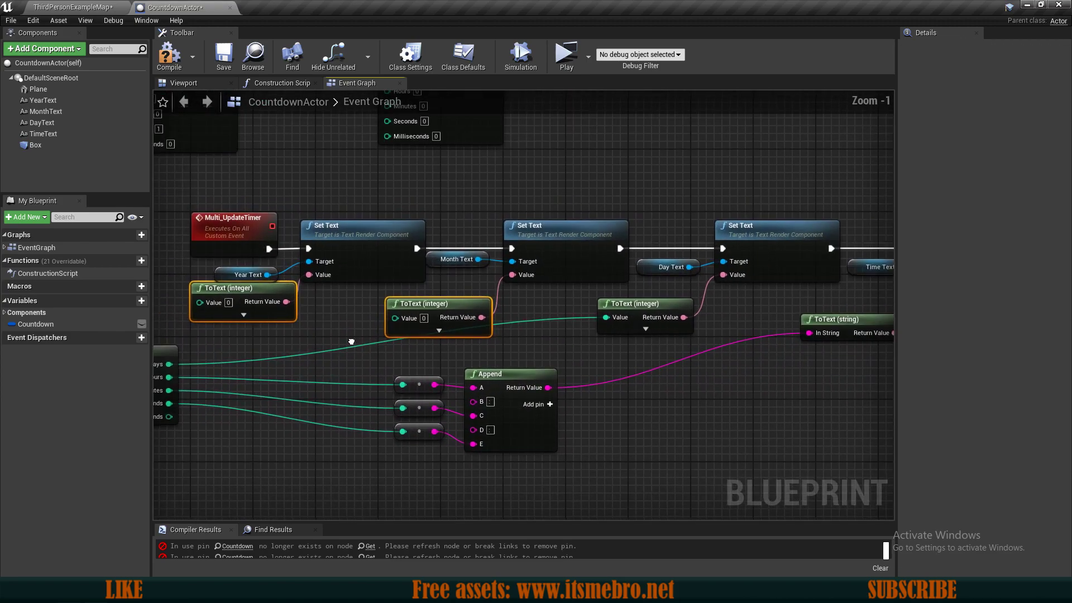
pyautogui.moveTo(501, 332); pyautogui.dragTo(240, 337, button='right')
pyautogui.moveTo(308, 350); pyautogui.dragTo(630, 519, button='right')
pyautogui.moveTo(473, 332); pyautogui.dragTo(482, 192, button='right')
pyautogui.scroll(-1, 481, 192)
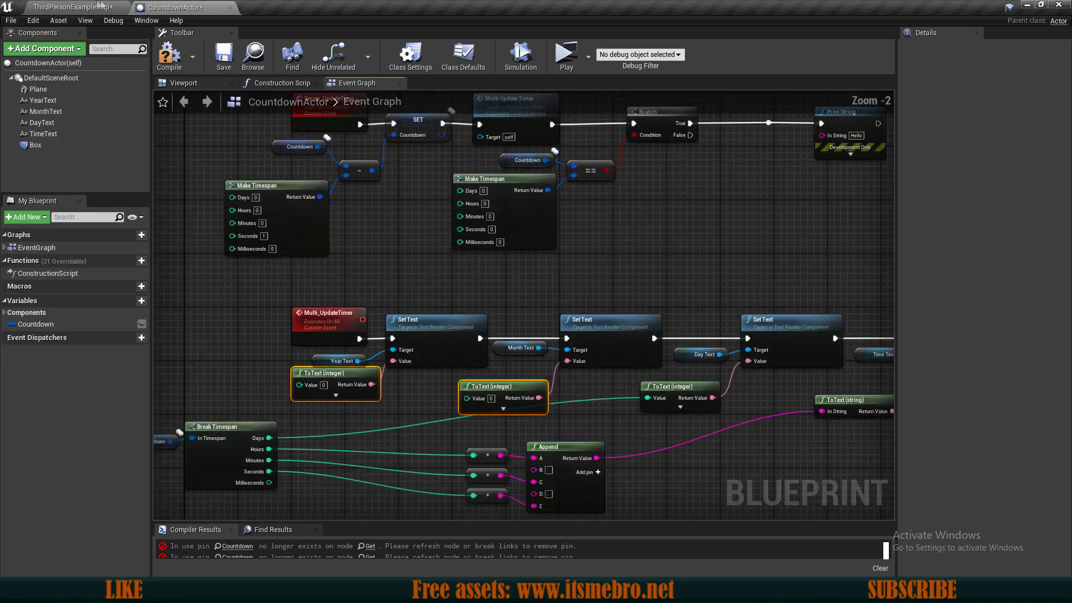
pyautogui.click(168, 56)
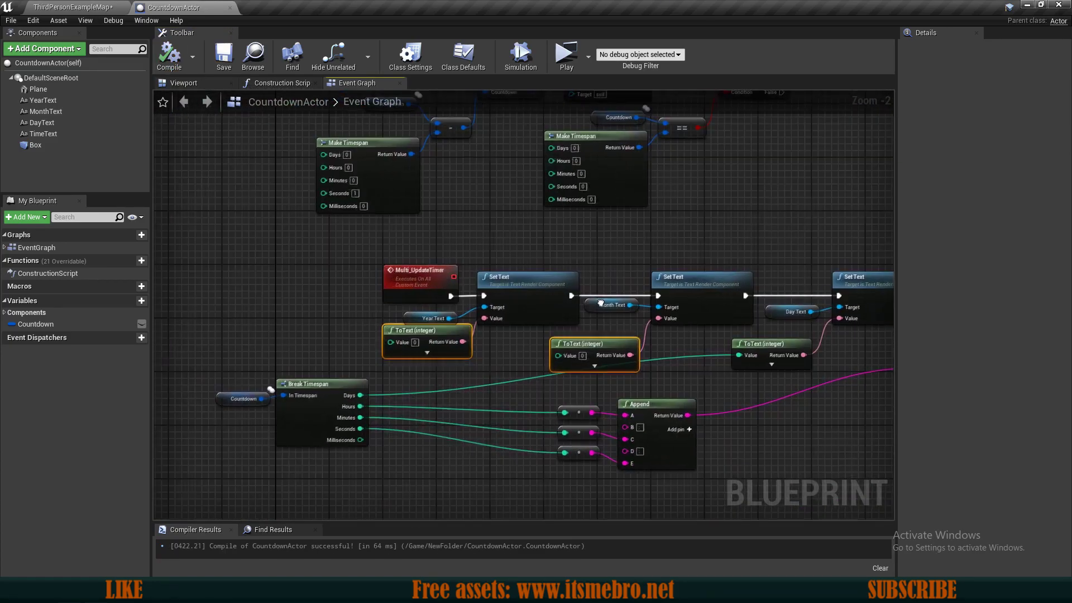
# Play ThirdPersonExampleMap in multiplayer and run the server character past the countdown panels to test the Timespan timers.
pyautogui.click(89, 7)
pyautogui.click(463, 53)
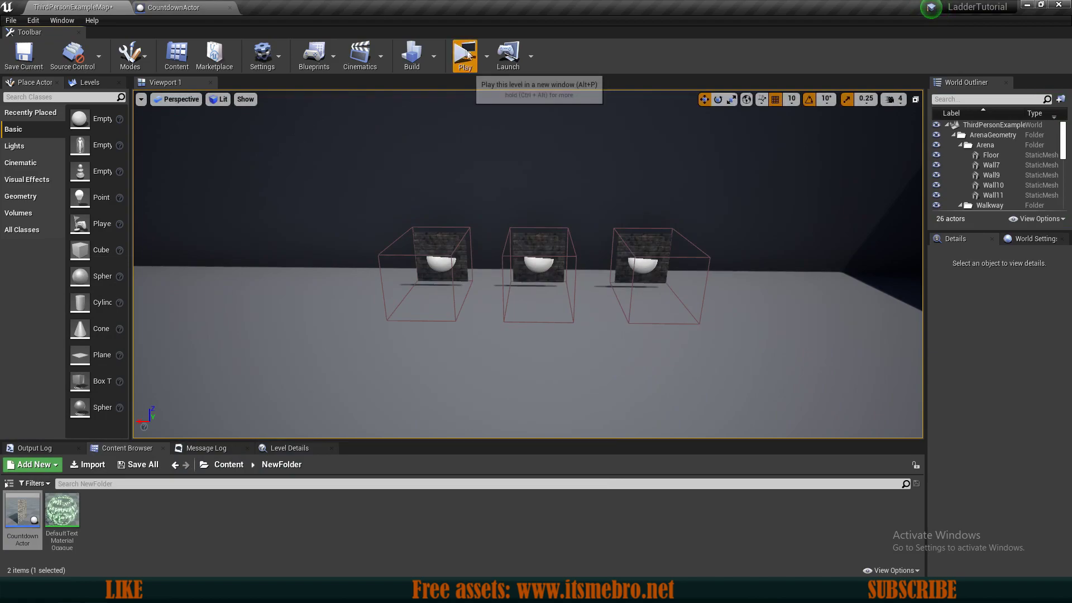
pyautogui.click(463, 53)
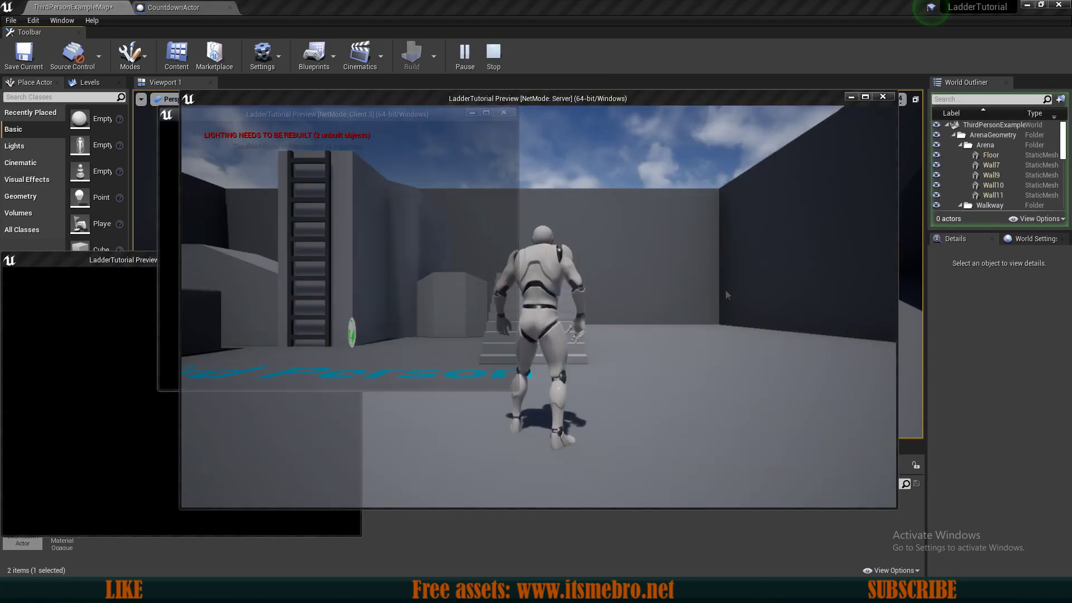
pyautogui.press('w')
pyautogui.press('d')
pyautogui.press('d')
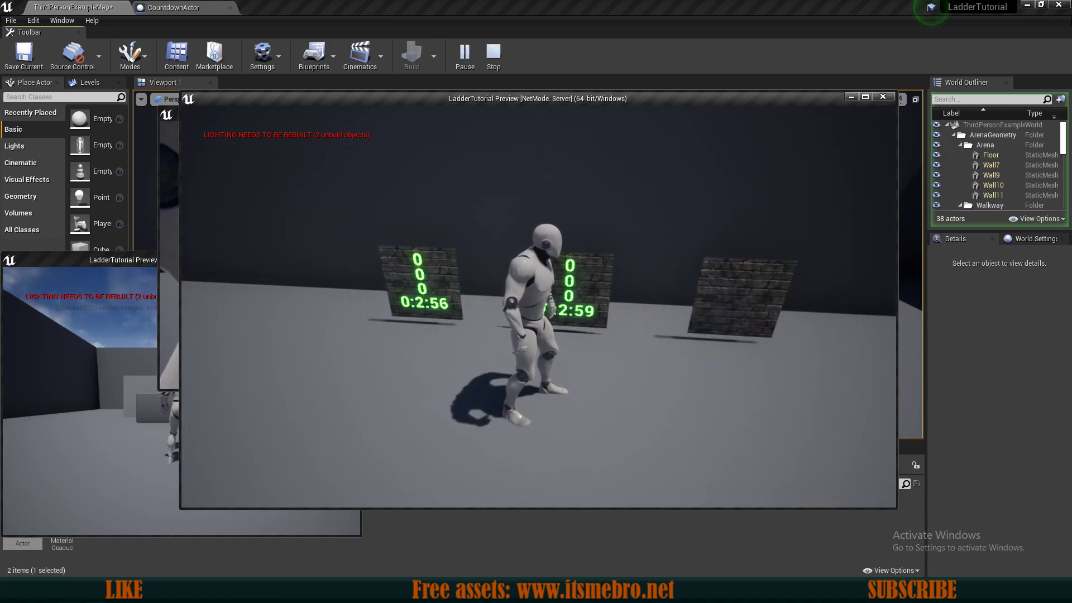
pyautogui.press('d')
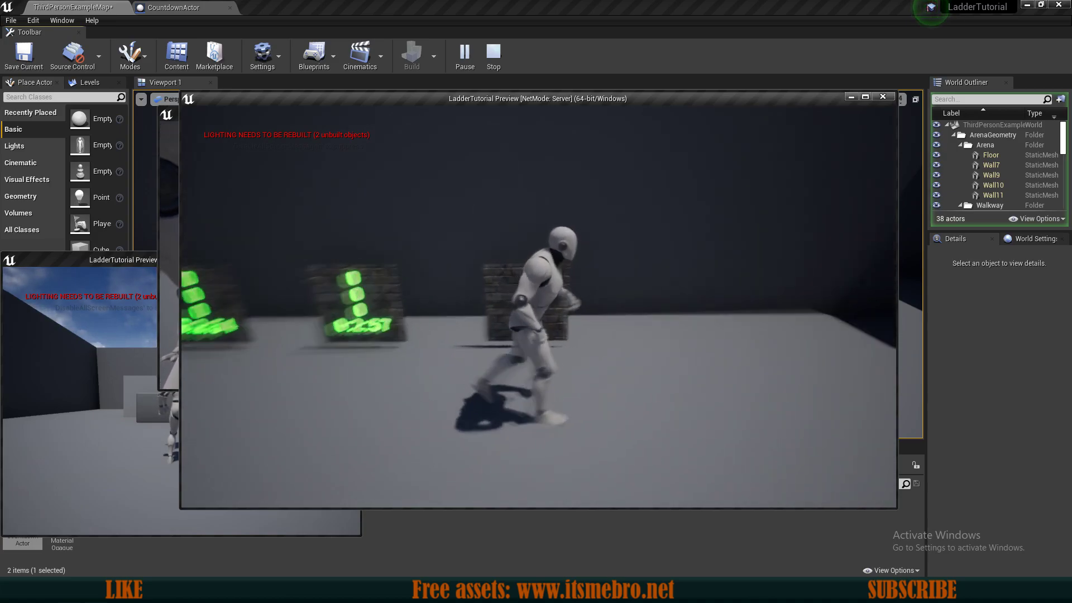
pyautogui.press('s')
# Run the Client 3 character up to the countdown panels to compare their times with the server window.
pyautogui.press('w')
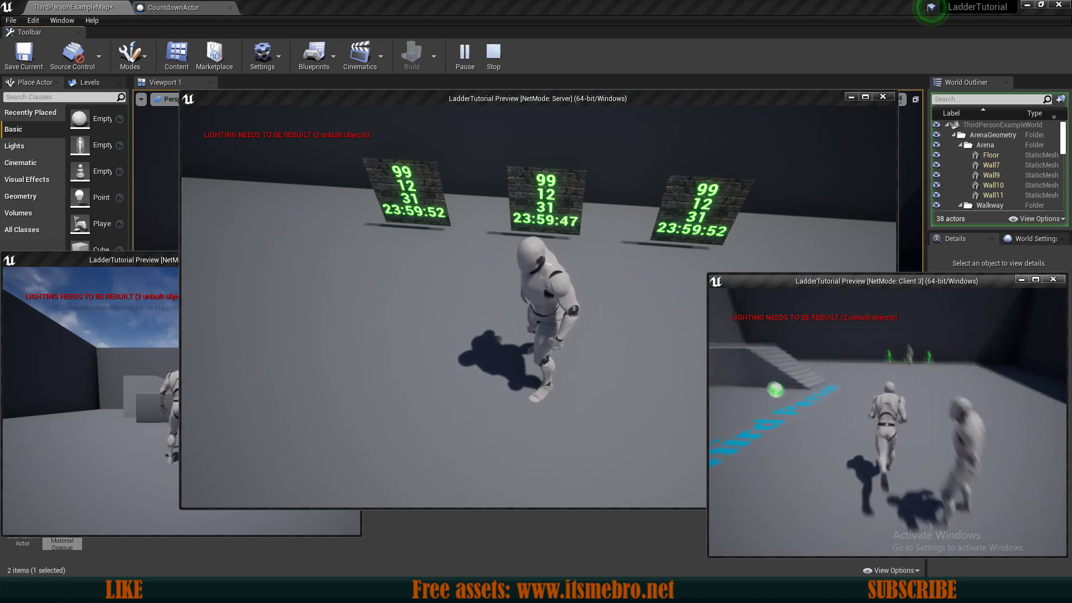
pyautogui.press('space')
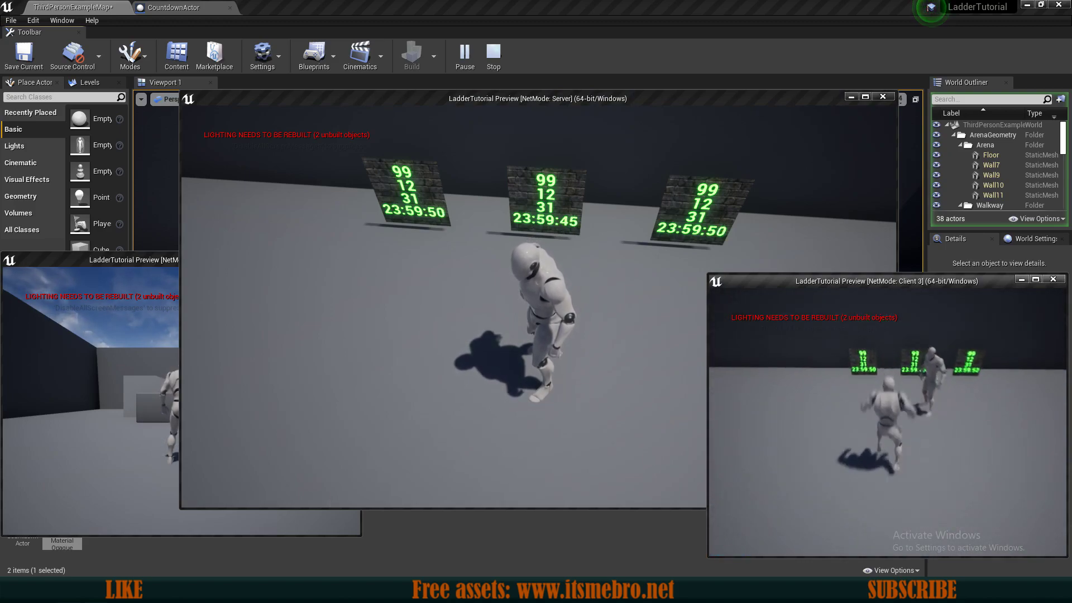
pyautogui.press('w')
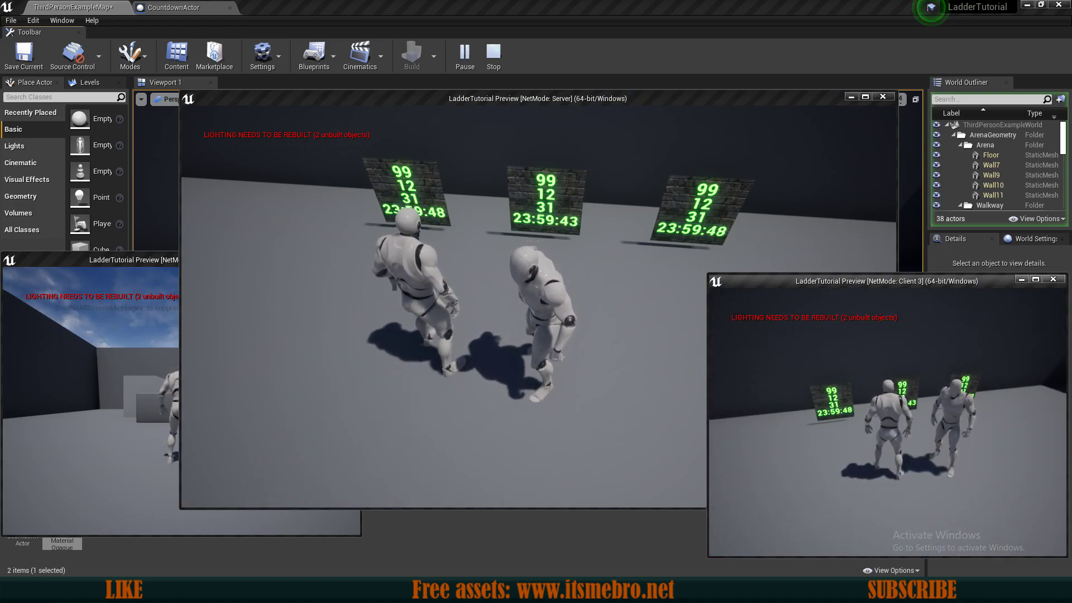